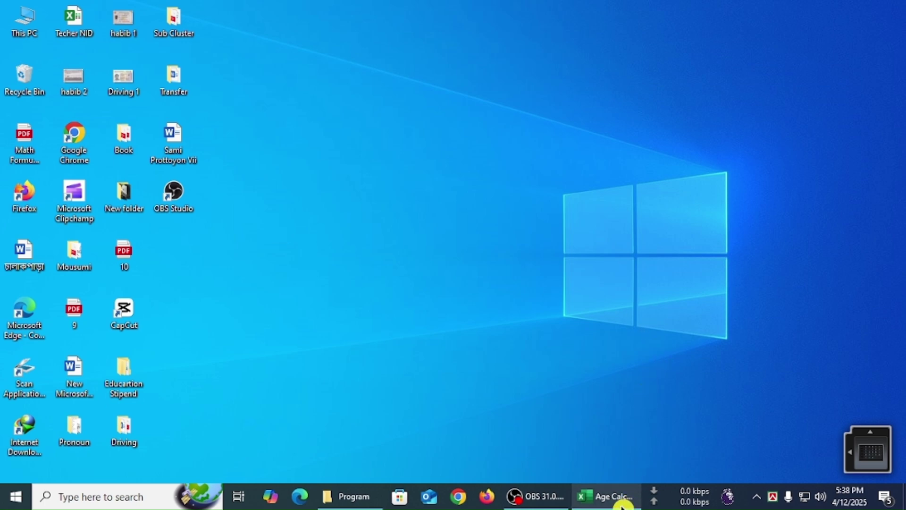
pyautogui.rightClick(346, 113)
pyautogui.click(360, 151)
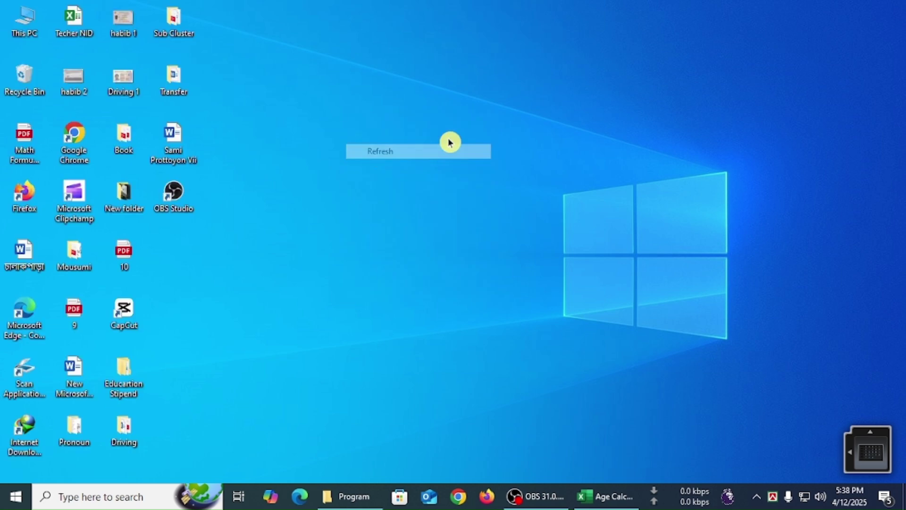
pyautogui.rightClick(286, 51)
pyautogui.click(313, 90)
pyautogui.rightClick(303, 42)
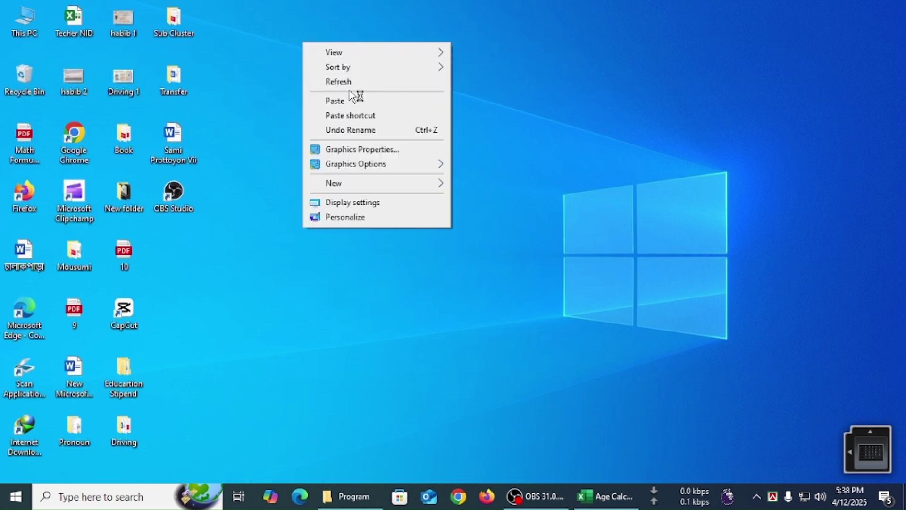
pyautogui.click(345, 85)
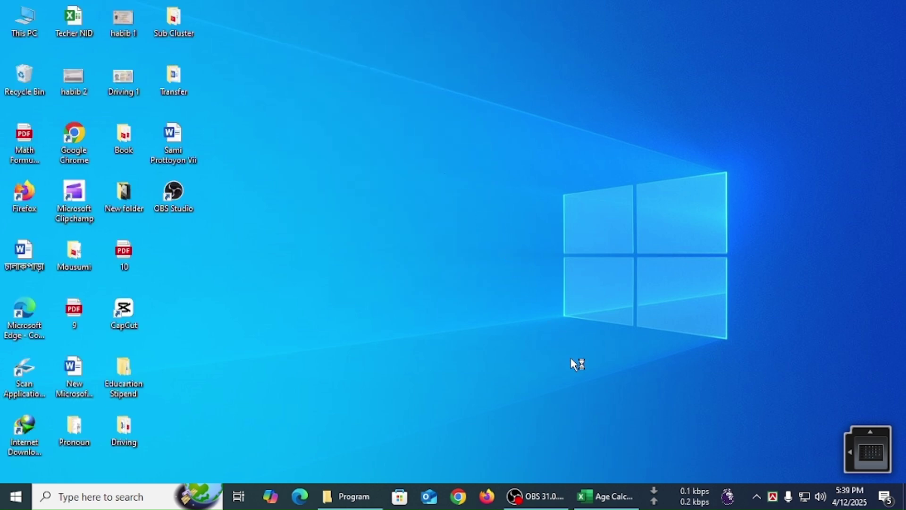
# Switch to the open Age Calculator workbook in Excel and select cell F4.
pyautogui.click(595, 495)
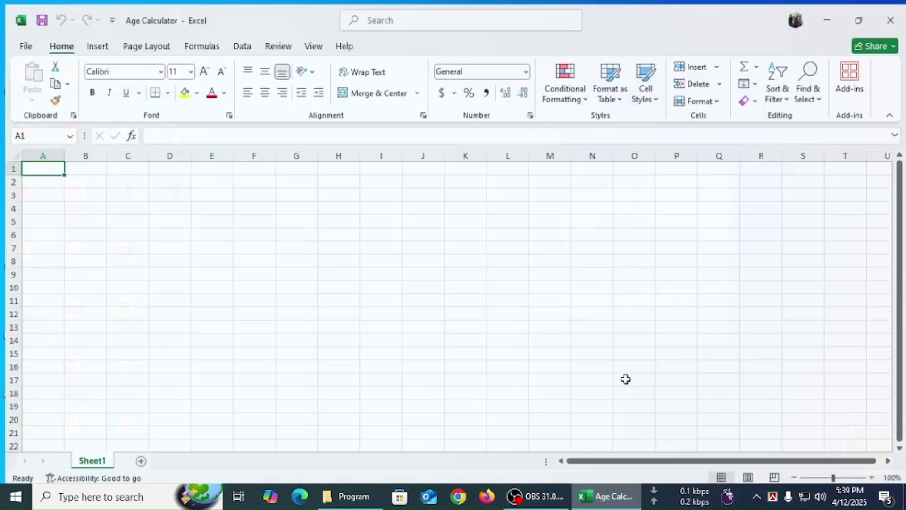
pyautogui.click(250, 202)
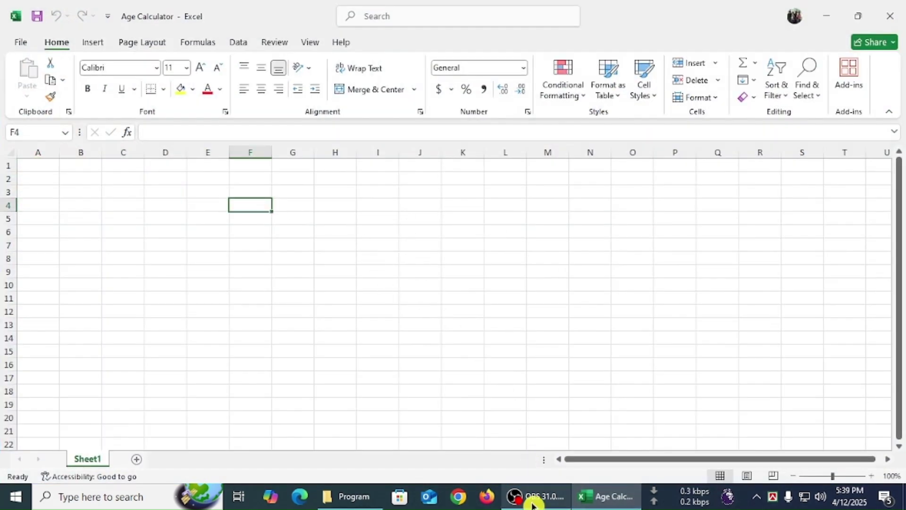
pyautogui.moveTo(536, 488)
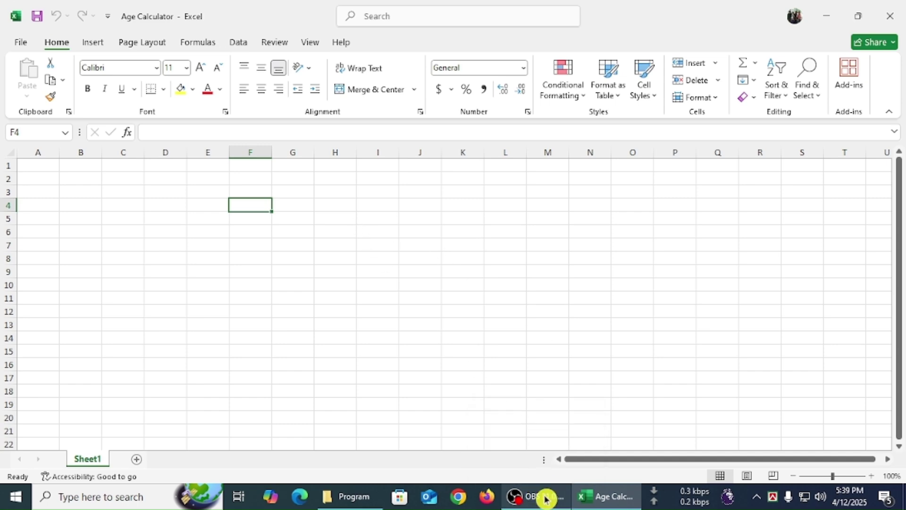
pyautogui.click(549, 496)
pyautogui.click(715, 12)
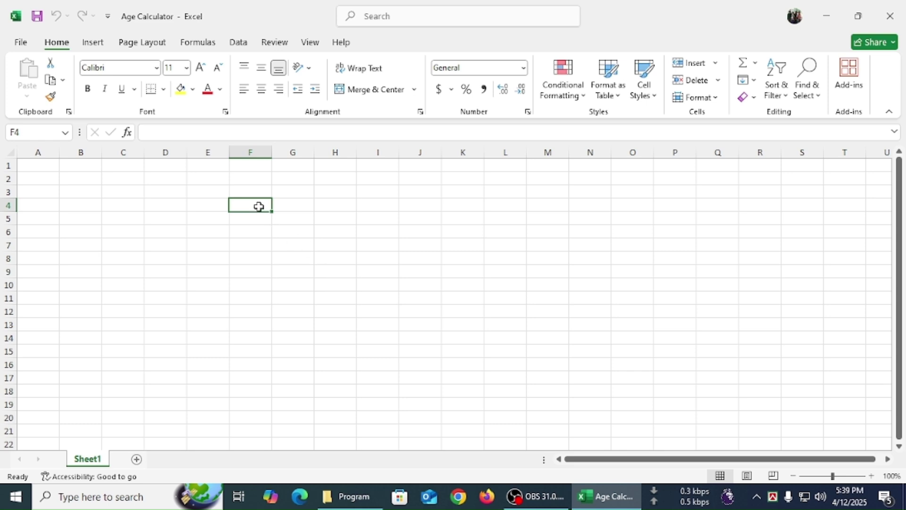
# Enter the title "Age Calculator" in cell F4.
pyautogui.write('A')
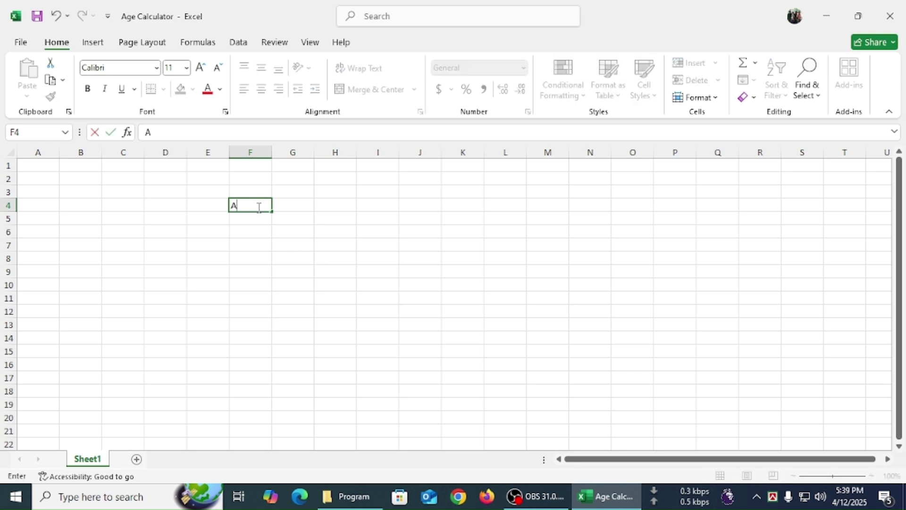
pyautogui.write('ge Calculator')
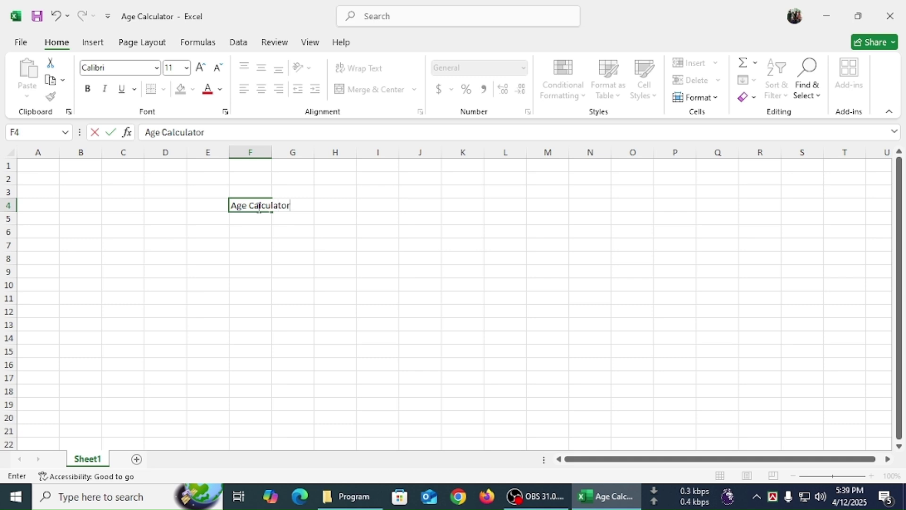
pyautogui.click(266, 255)
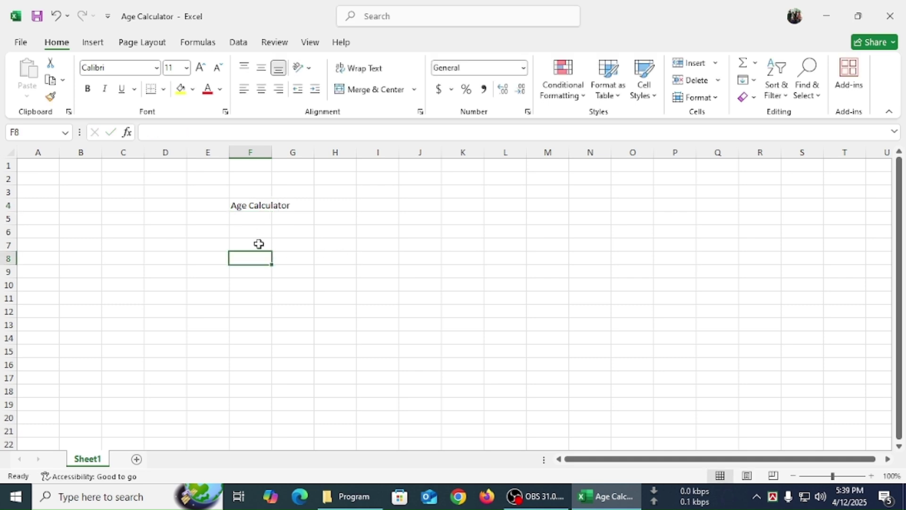
# Enter the headings "Date of Birth" in cell E6 and "Today's Date" in cell F6.
pyautogui.click(222, 232)
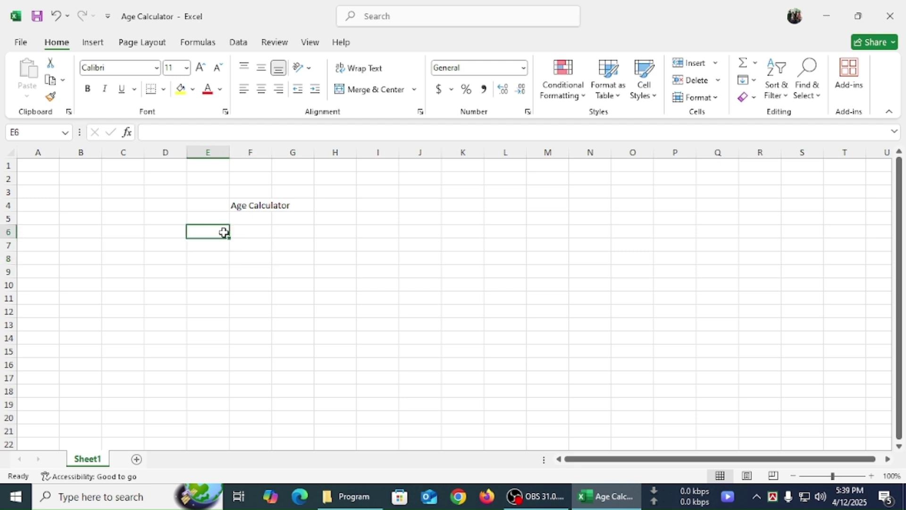
pyautogui.write('Date of')
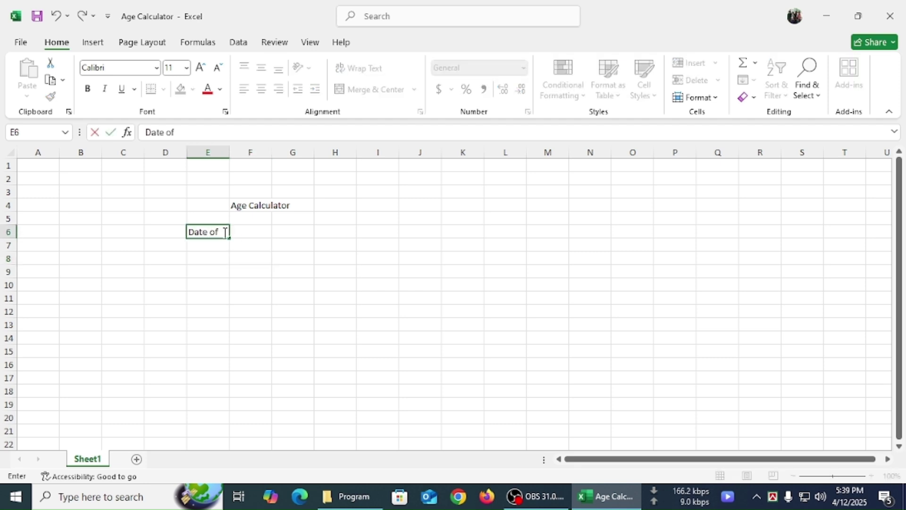
pyautogui.write(' Birth')
pyautogui.press('Tab')
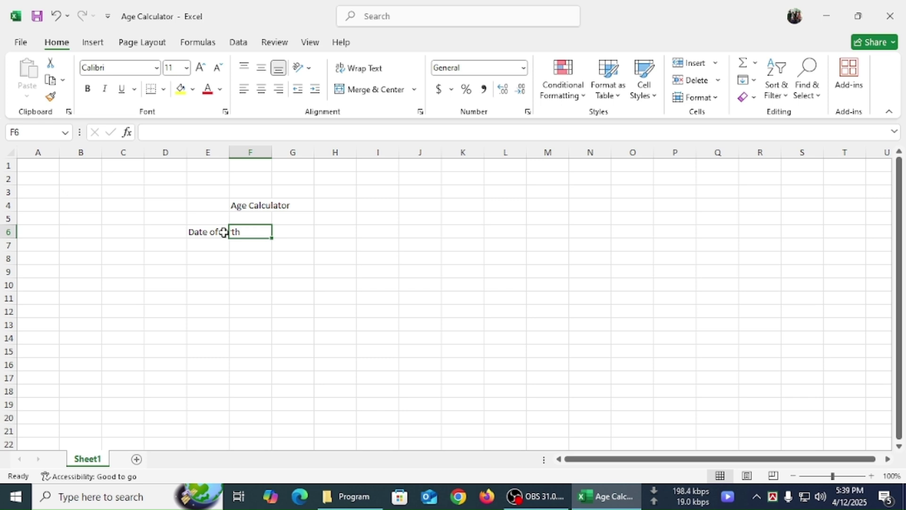
pyautogui.write('Tod')
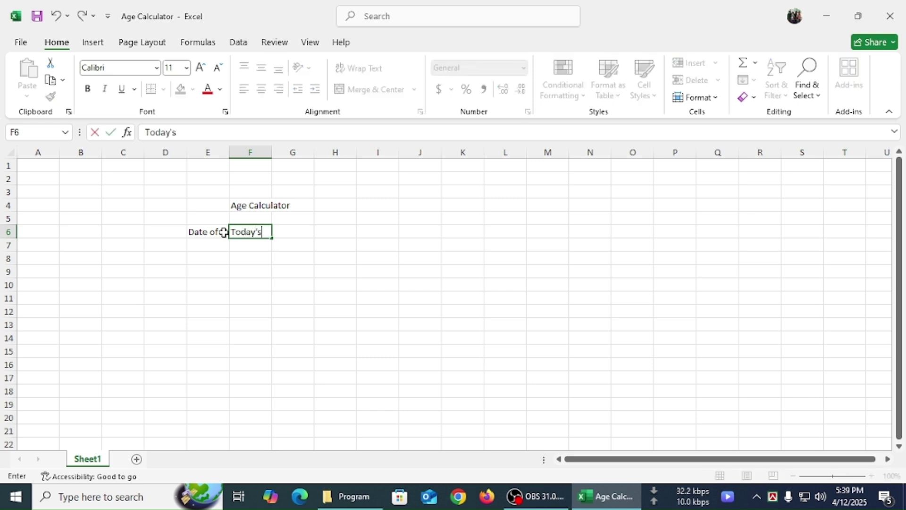
pyautogui.write("ay's Date")
pyautogui.press('Tab')
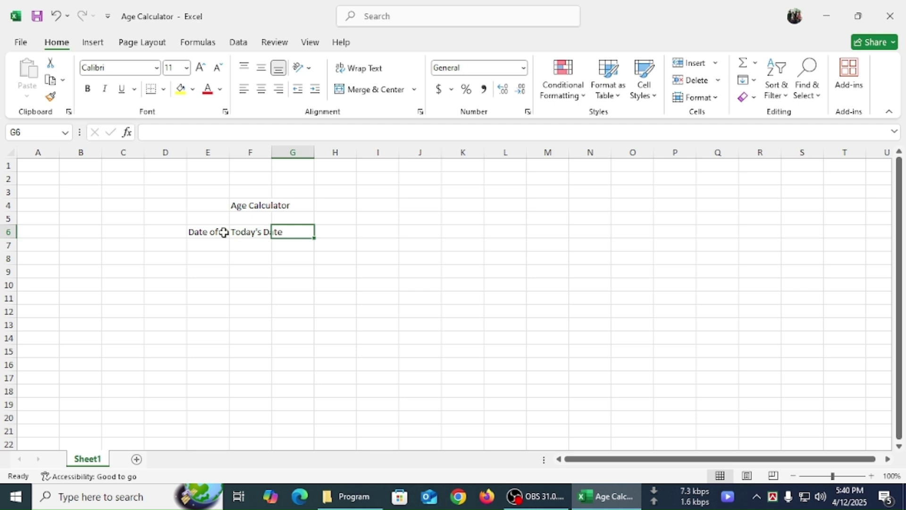
# Add the headings "Year", "Month" and "Day" in cells G6, H6 and I6.
pyautogui.write('Year')
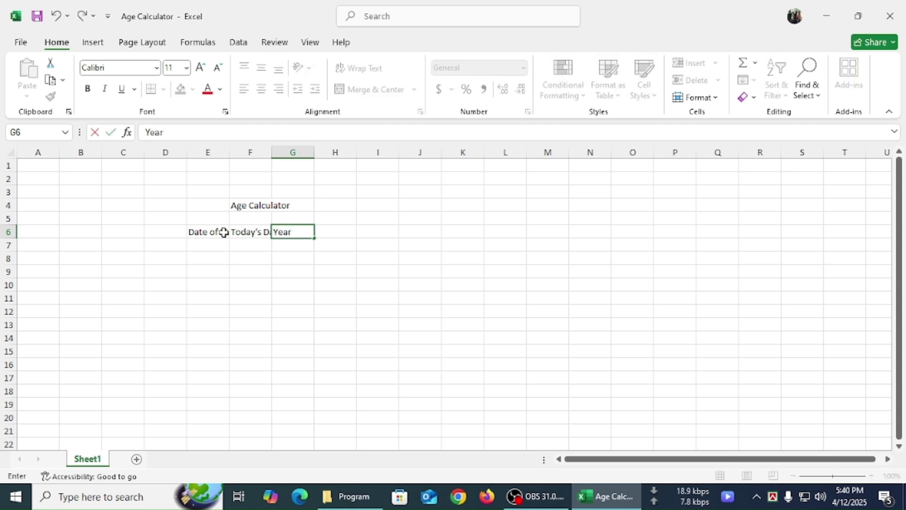
pyautogui.press('Tab')
pyautogui.write('Mo')
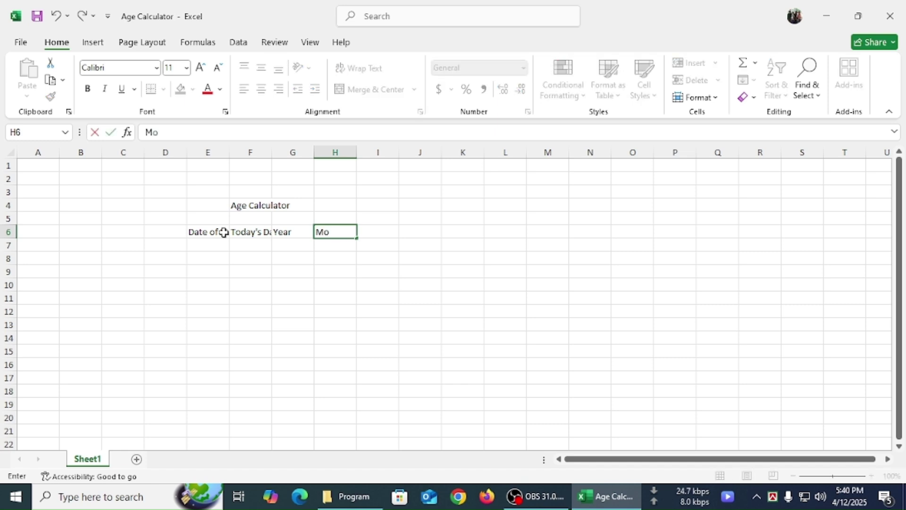
pyautogui.press('Tab')
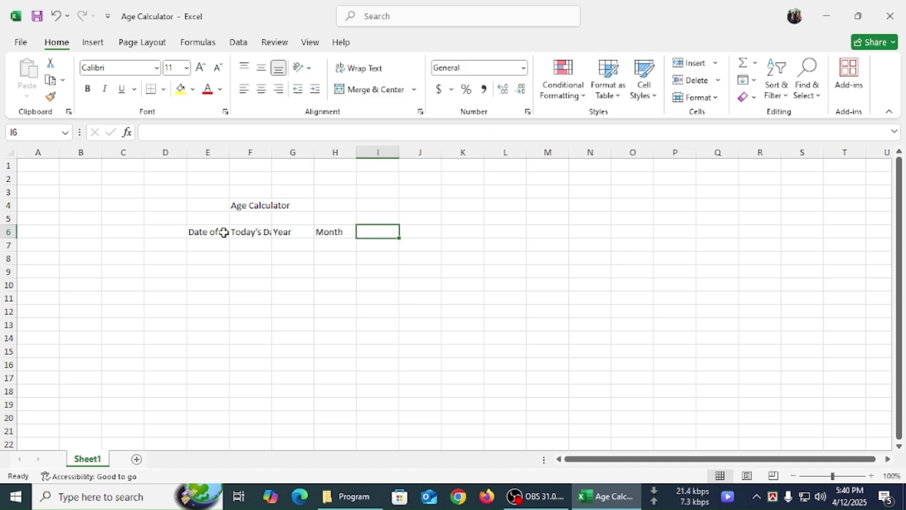
pyautogui.write('Day')
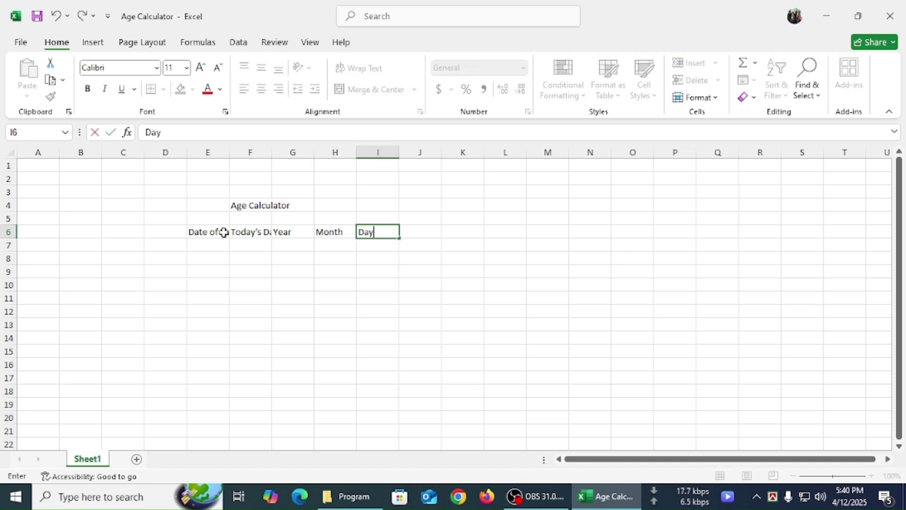
pyautogui.click(250, 271)
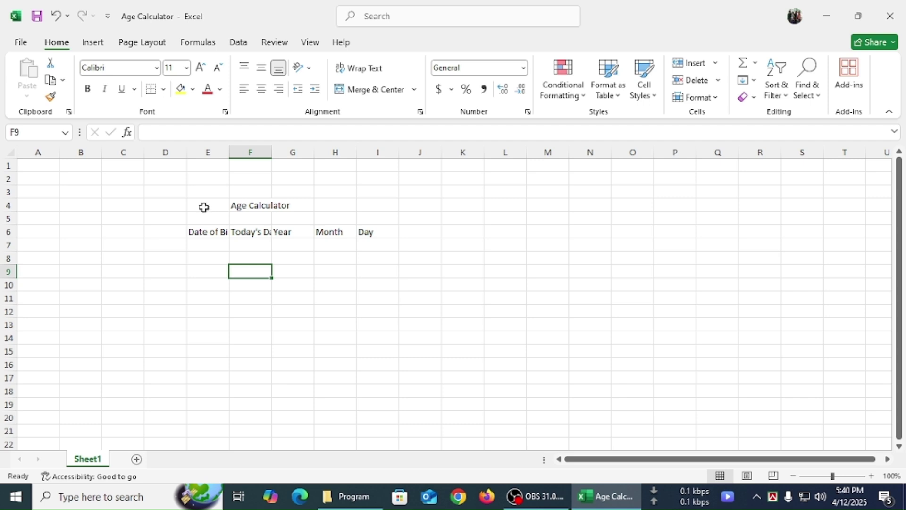
# Merge and center the Age Calculator title across E4:I4 and give it a dark orange fill.
pyautogui.moveTo(204, 207); pyautogui.dragTo(364, 205)
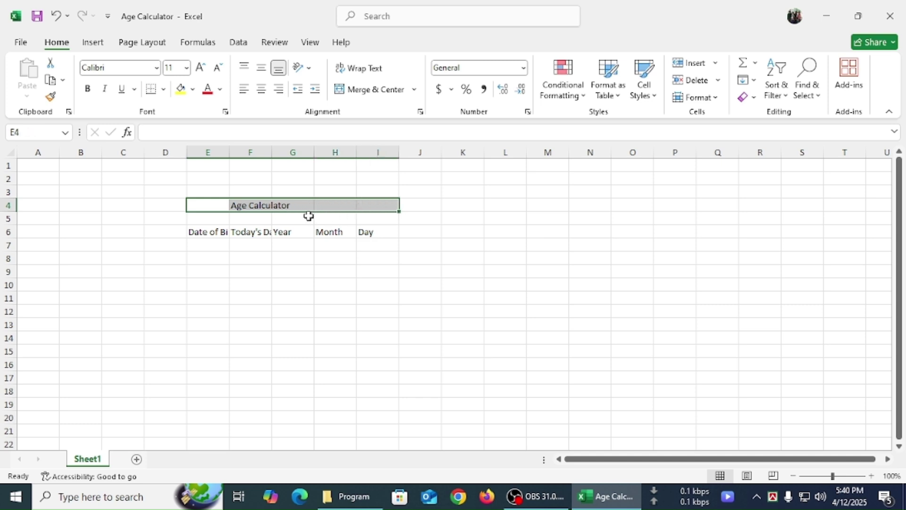
pyautogui.click(375, 89)
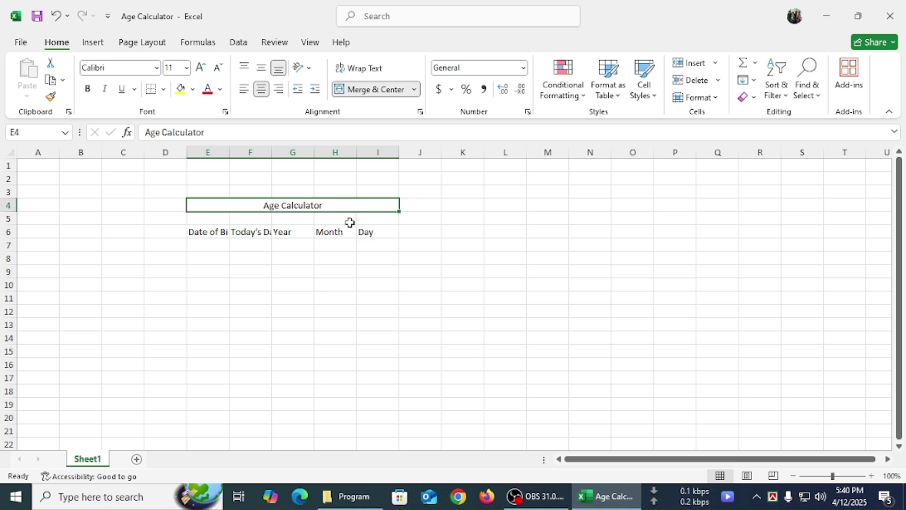
pyautogui.click(193, 90)
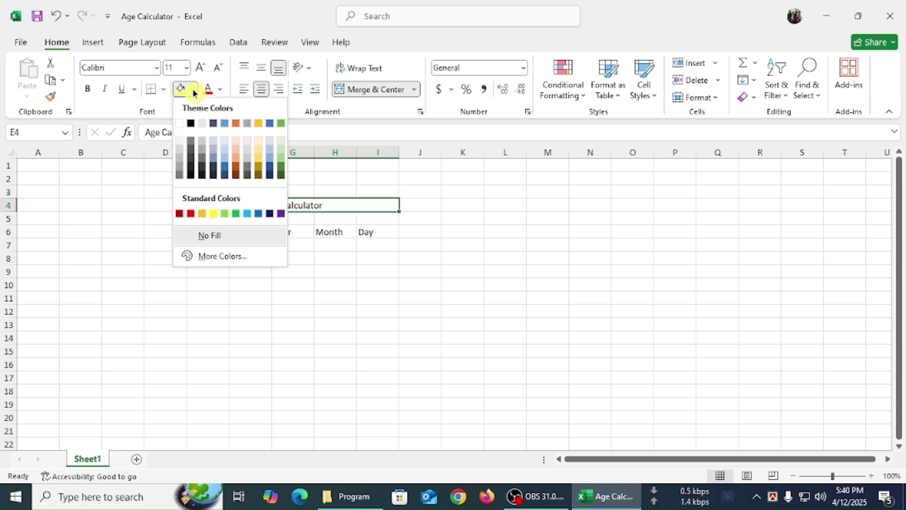
pyautogui.click(237, 168)
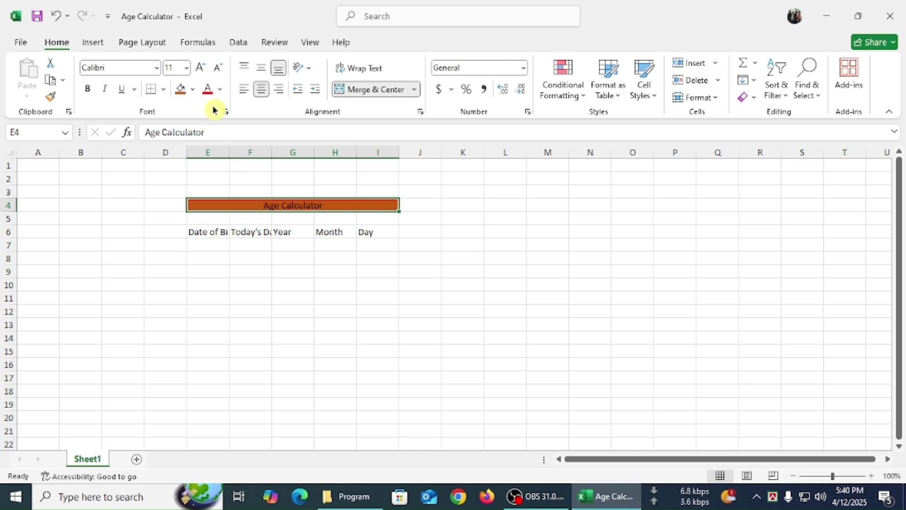
# Set the font color of the merged Age Calculator title to white.
pyautogui.click(220, 89)
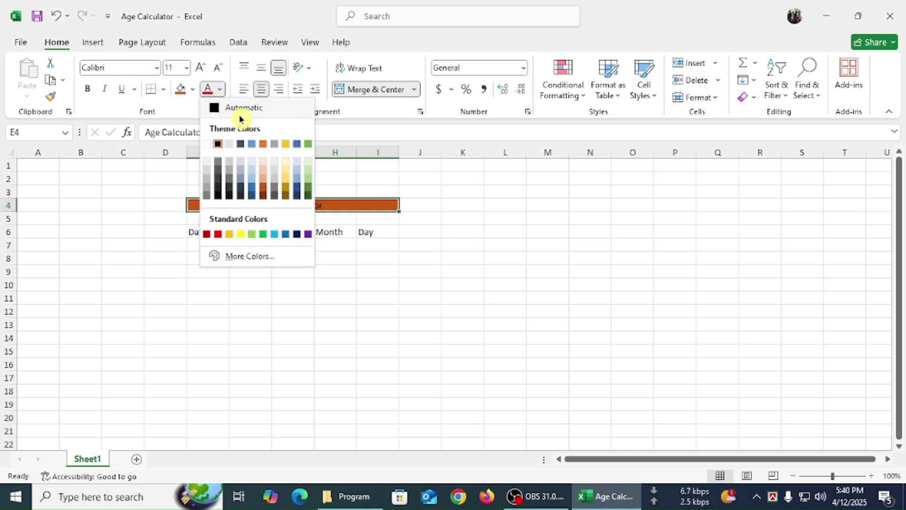
pyautogui.click(206, 146)
pyautogui.click(326, 236)
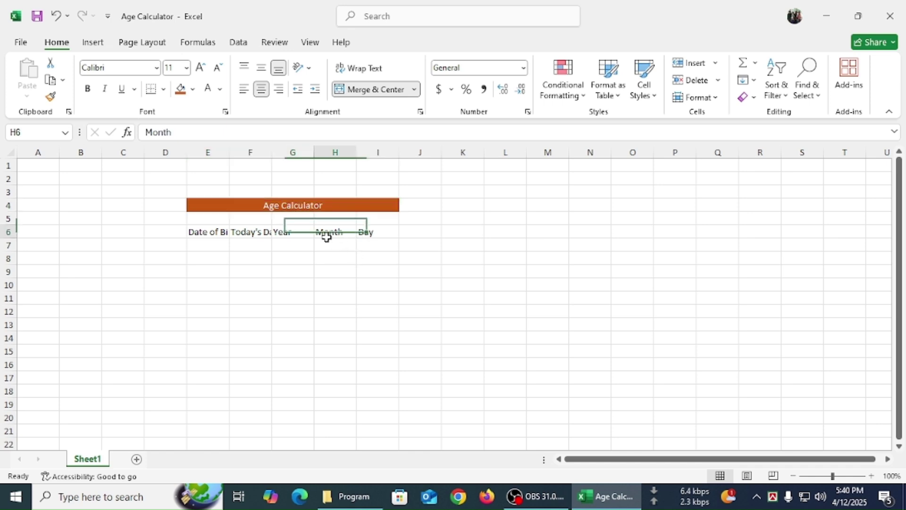
pyautogui.click(215, 236)
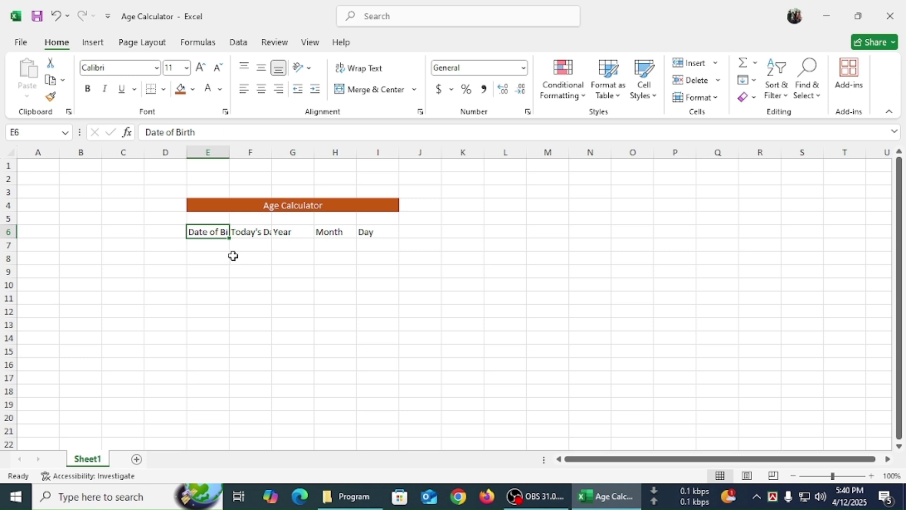
pyautogui.click(253, 233)
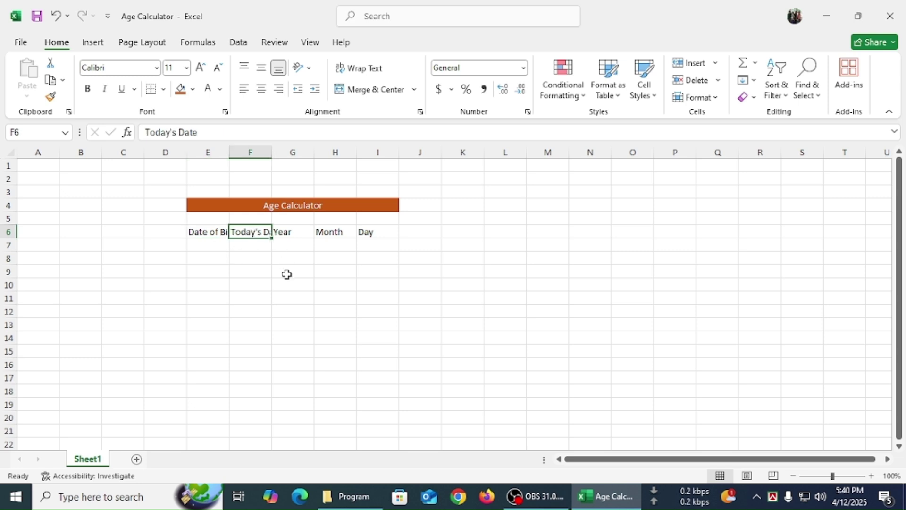
pyautogui.click(225, 271)
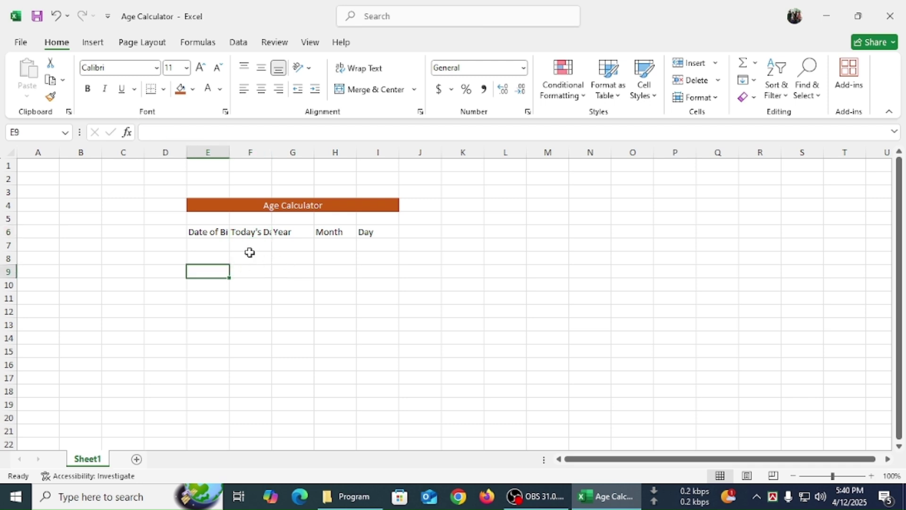
# AutoFit the widths of columns E and F to the "Date of Birth" and "Today's Date" headings.
pyautogui.click(215, 233)
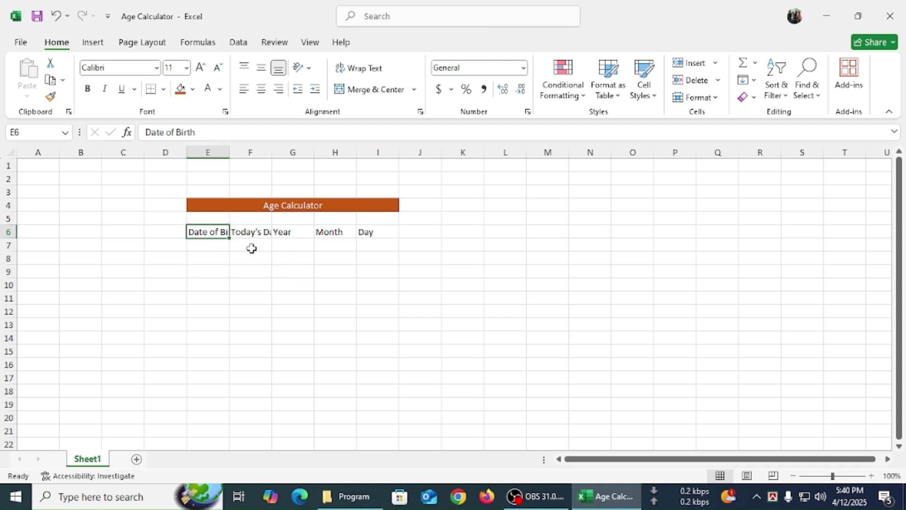
pyautogui.doubleClick(229, 151)
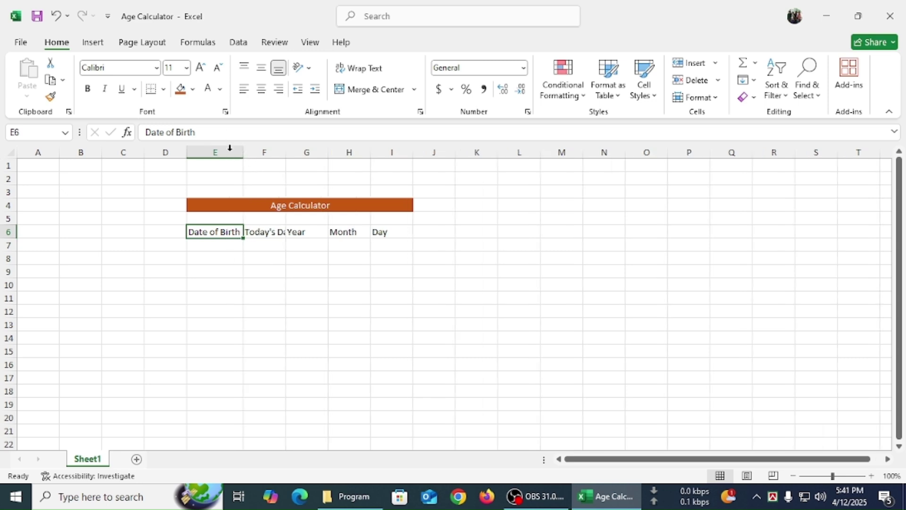
pyautogui.click(267, 238)
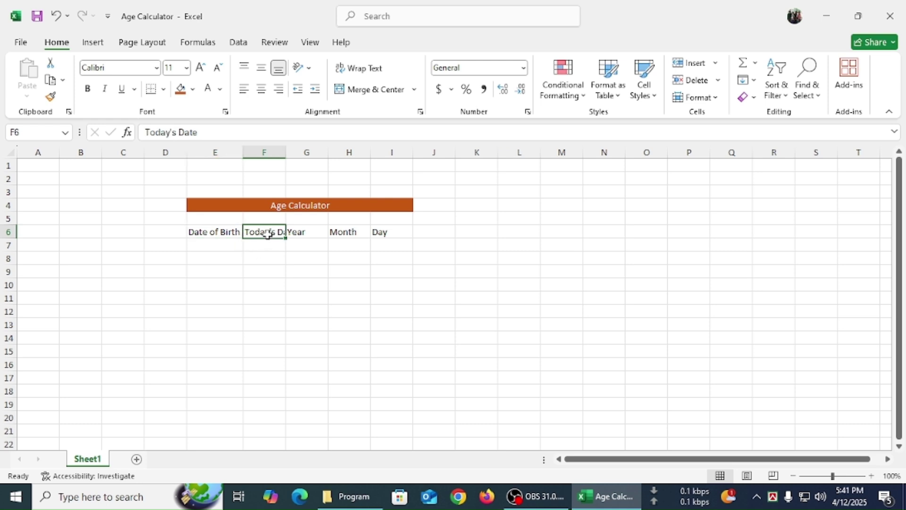
pyautogui.doubleClick(286, 152)
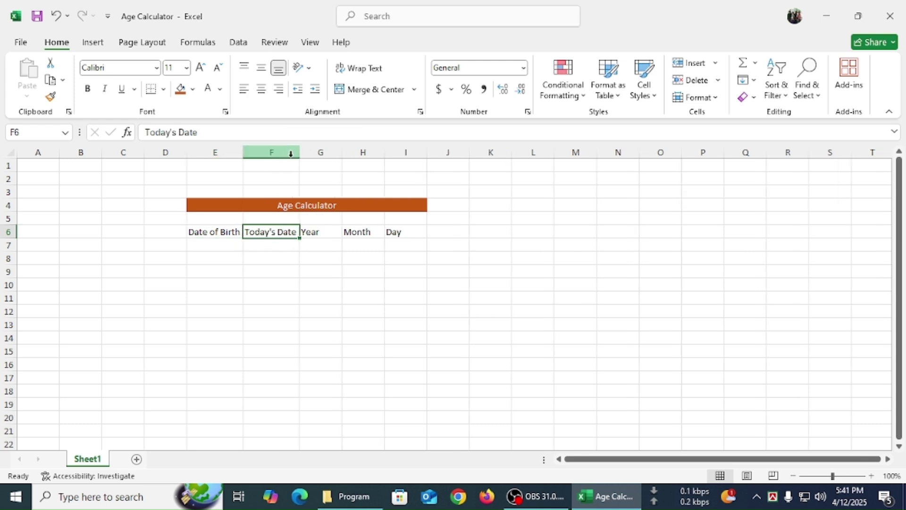
pyautogui.click(360, 308)
# Center the headings in cells E6:I6 horizontally.
pyautogui.click(408, 234)
pyautogui.moveTo(408, 234); pyautogui.dragTo(224, 232)
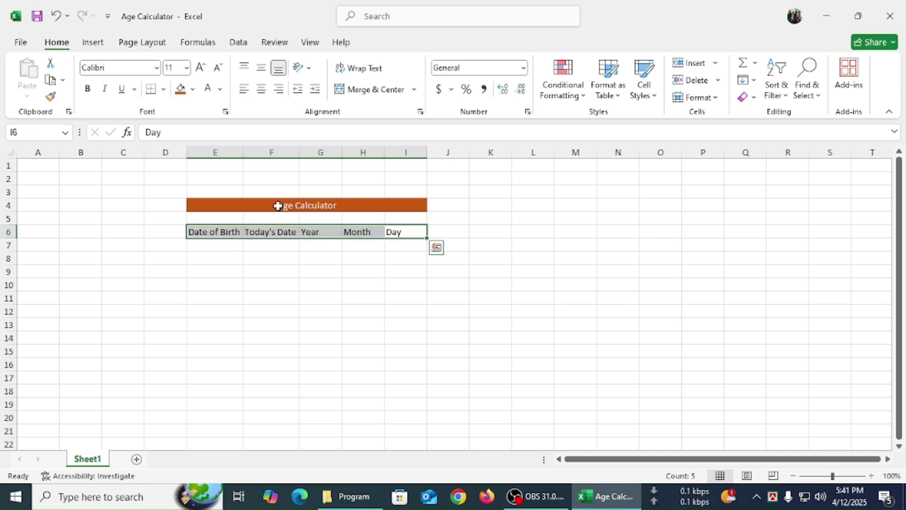
pyautogui.click(262, 92)
pyautogui.click(347, 284)
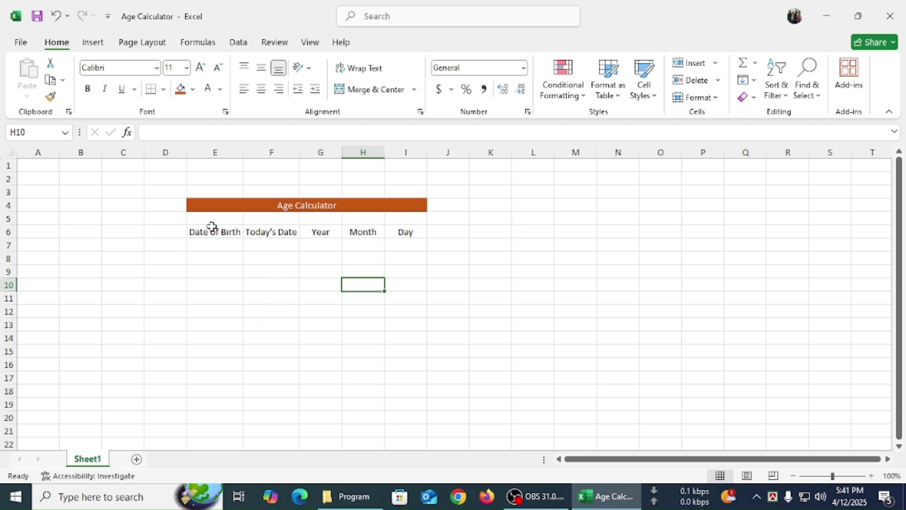
# Fill the title block E4:I5 with dark orange so the row below the title matches.
pyautogui.moveTo(211, 207); pyautogui.dragTo(235, 213)
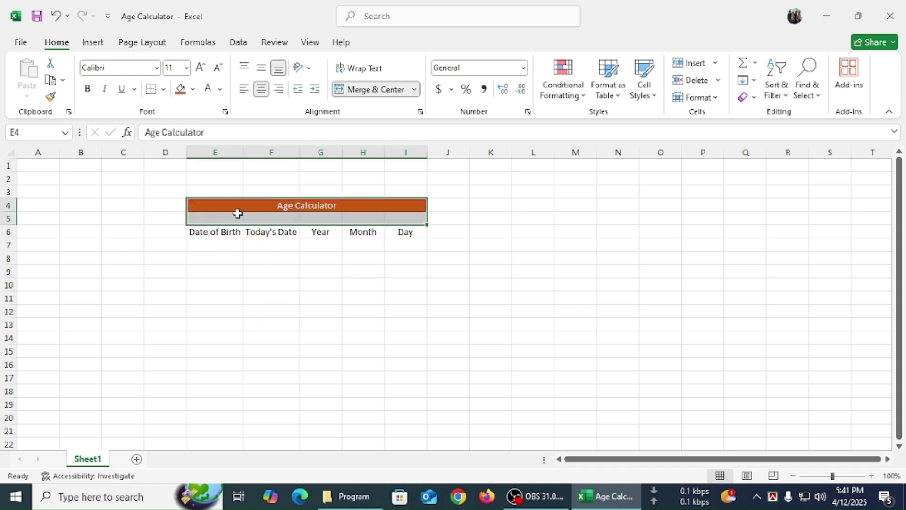
pyautogui.click(181, 91)
pyautogui.click(406, 273)
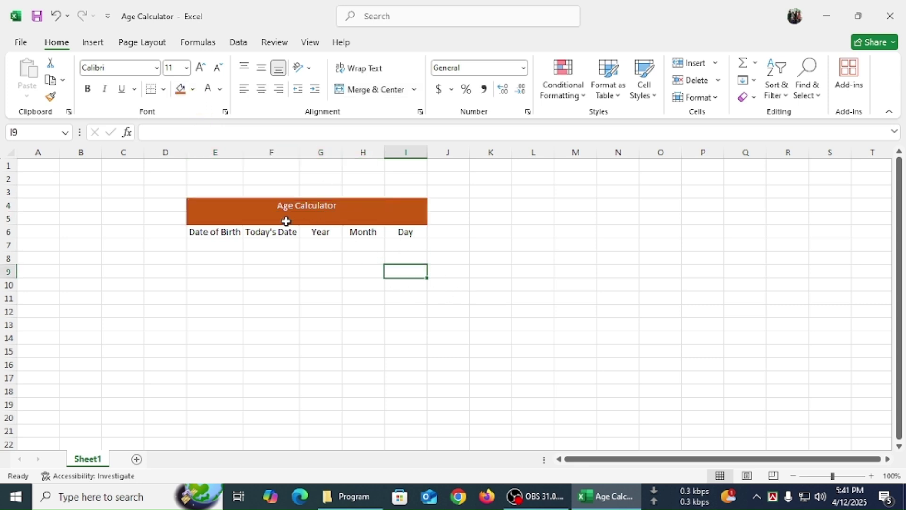
# Merge and center the Age Calculator title across E4:I5 and align it to the vertical middle.
pyautogui.click(267, 218)
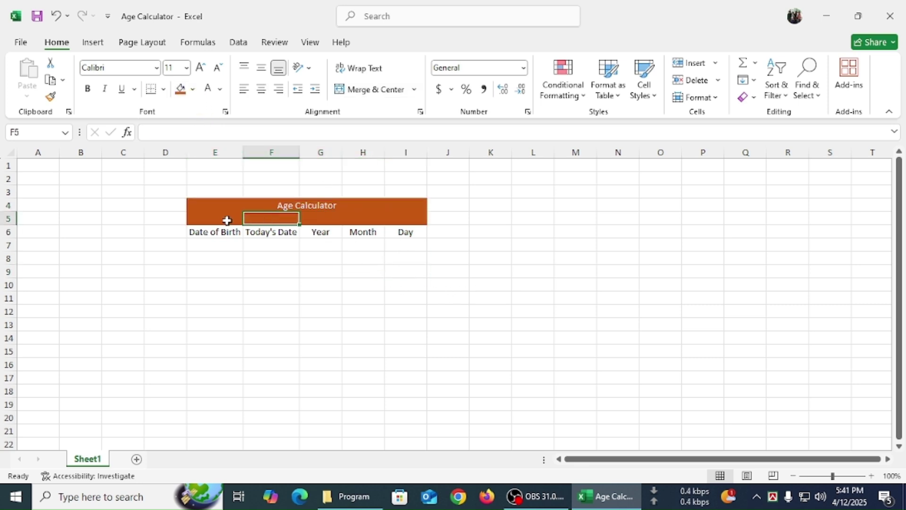
pyautogui.moveTo(226, 219); pyautogui.dragTo(364, 202)
pyautogui.click(371, 90)
pyautogui.click(370, 89)
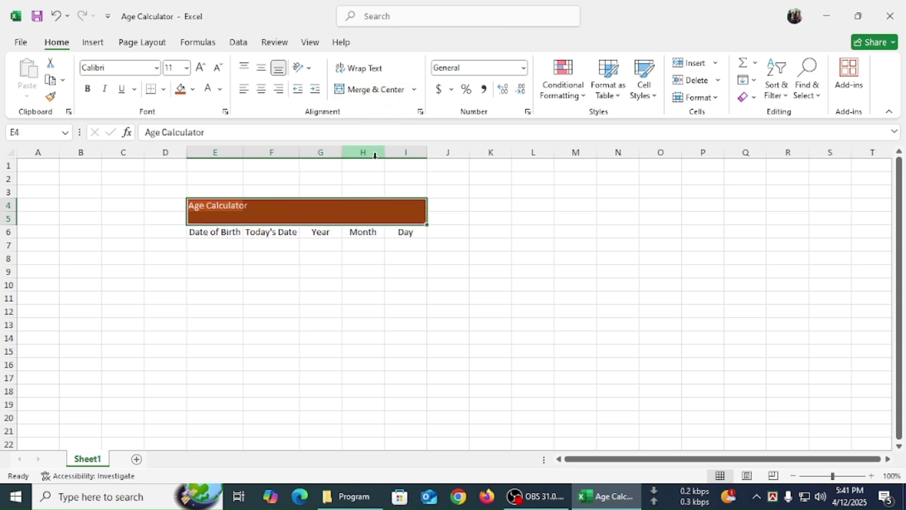
pyautogui.click(372, 90)
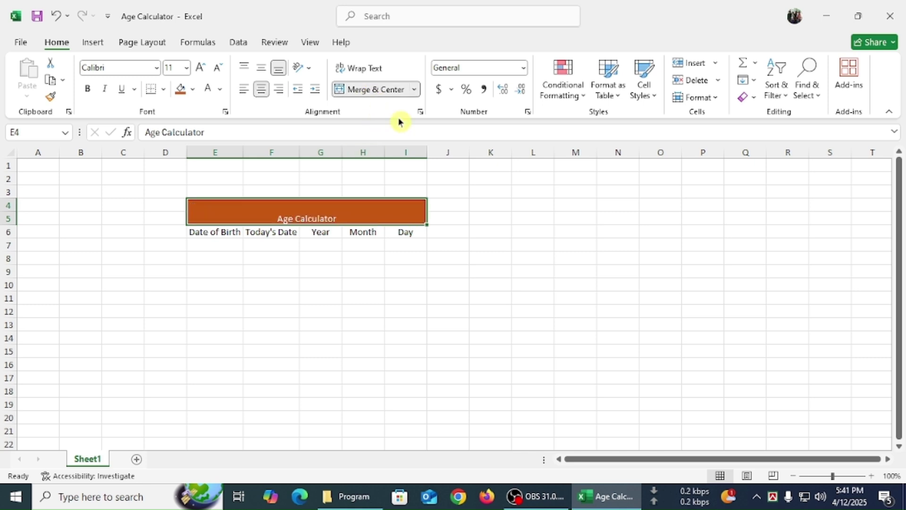
pyautogui.click(261, 68)
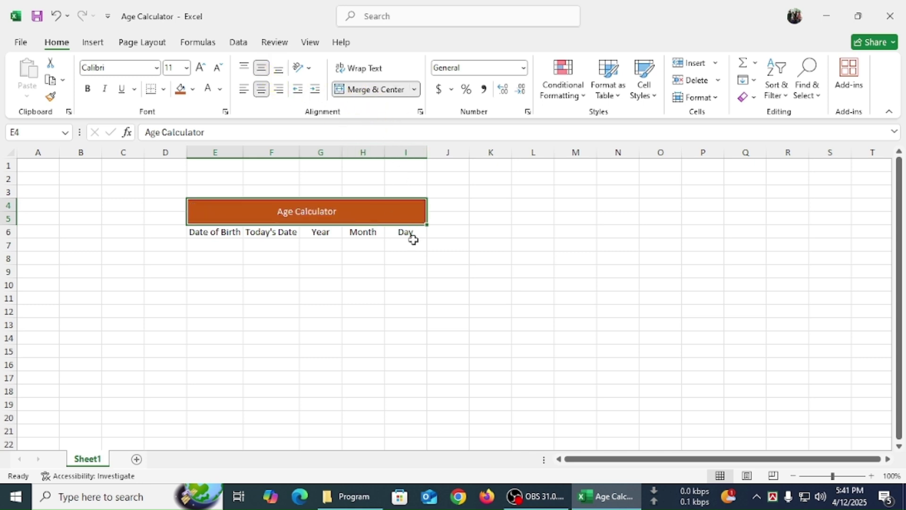
# Increase the font size of the Age Calculator title text to 20.
pyautogui.doubleClick(358, 215)
pyautogui.moveTo(354, 215); pyautogui.dragTo(252, 208)
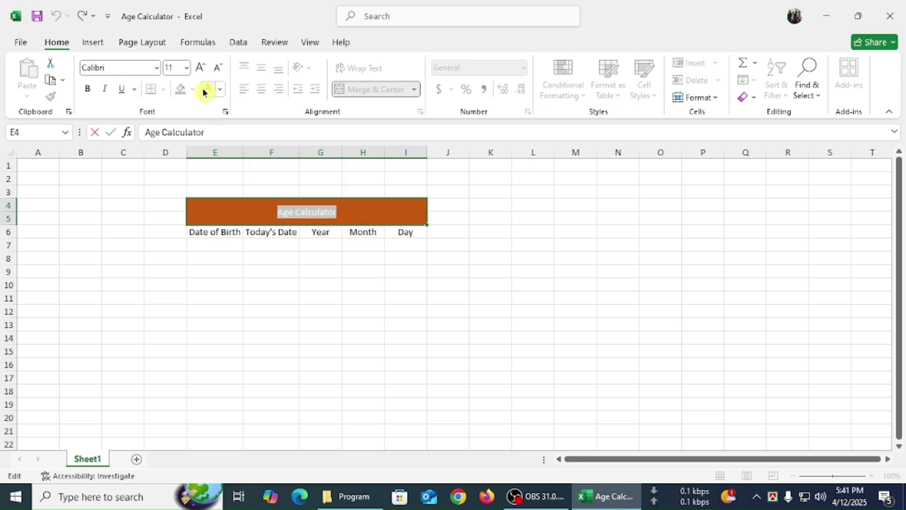
pyautogui.click(200, 71)
pyautogui.click(200, 70)
pyautogui.click(201, 72)
pyautogui.click(201, 71)
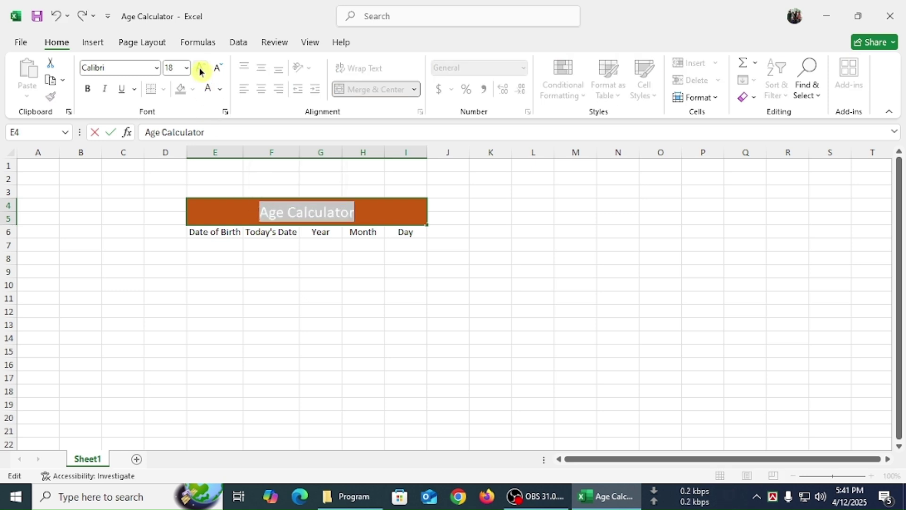
pyautogui.click(203, 74)
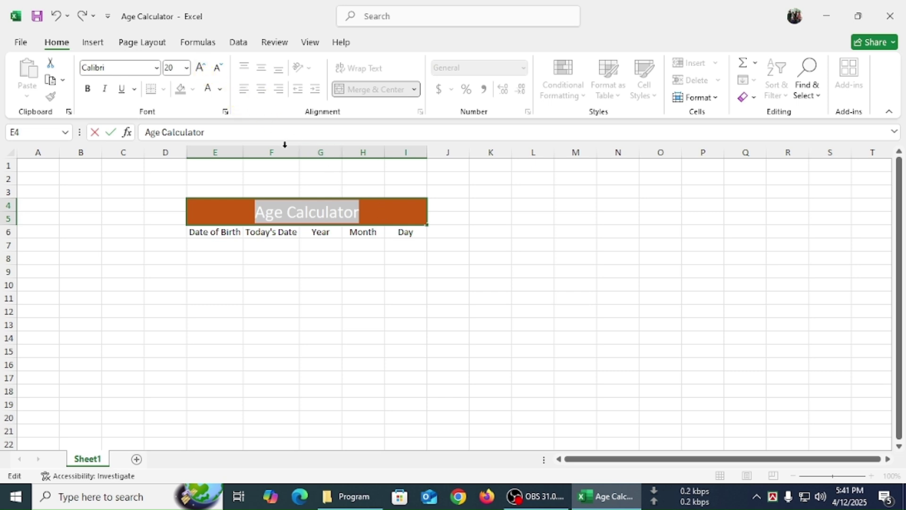
pyautogui.click(398, 213)
pyautogui.click(392, 262)
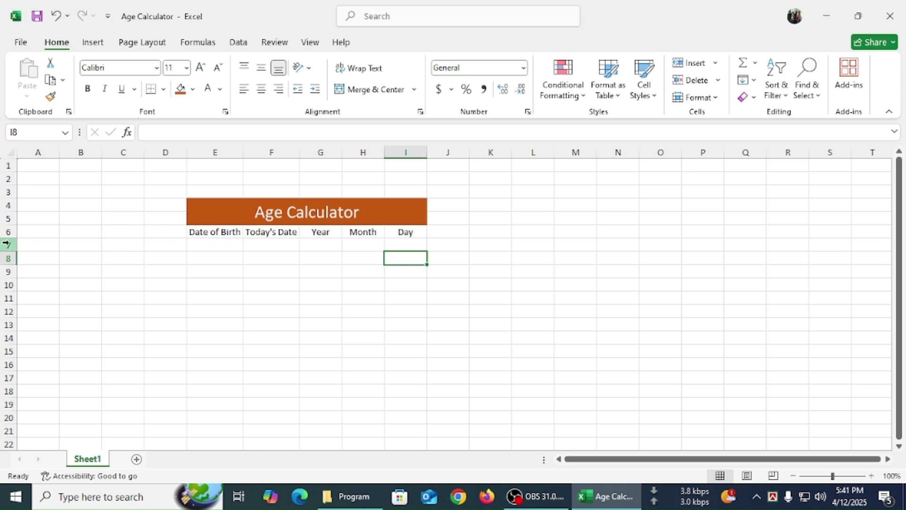
# Increase the height of row 6 and fill the Date of Birth heading cell E6 with gold.
pyautogui.moveTo(9, 238); pyautogui.dragTo(9, 246)
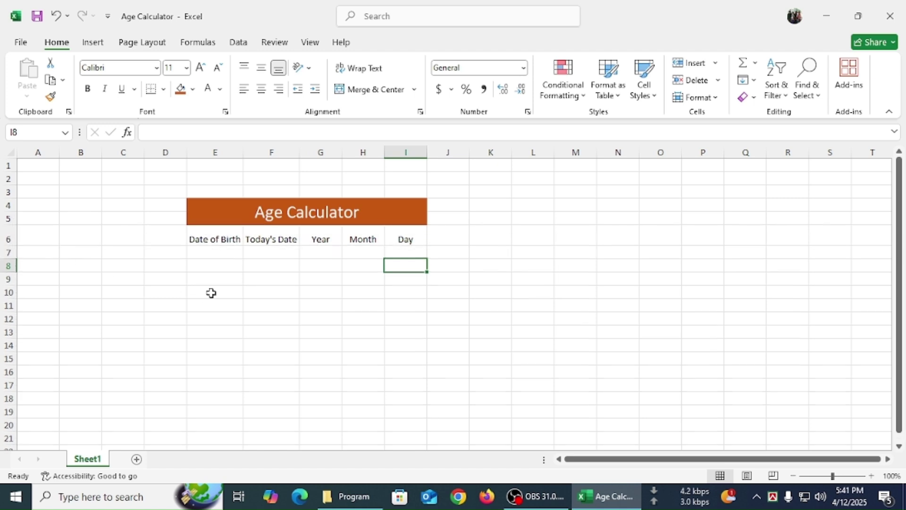
pyautogui.moveTo(211, 238); pyautogui.dragTo(396, 237)
pyautogui.click(227, 237)
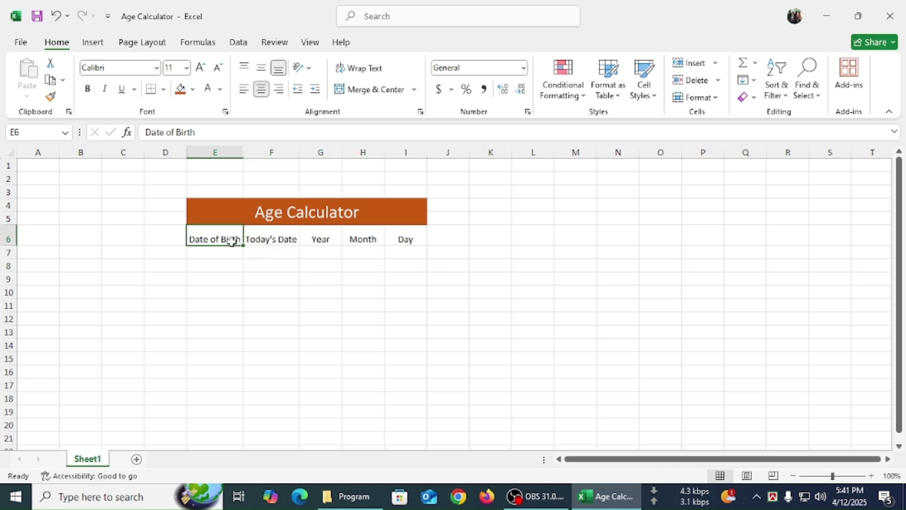
pyautogui.click(193, 89)
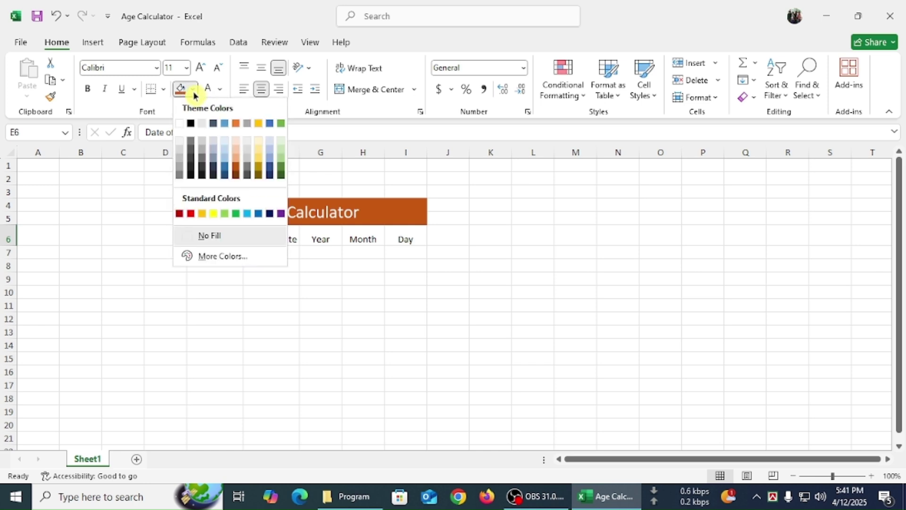
pyautogui.click(258, 163)
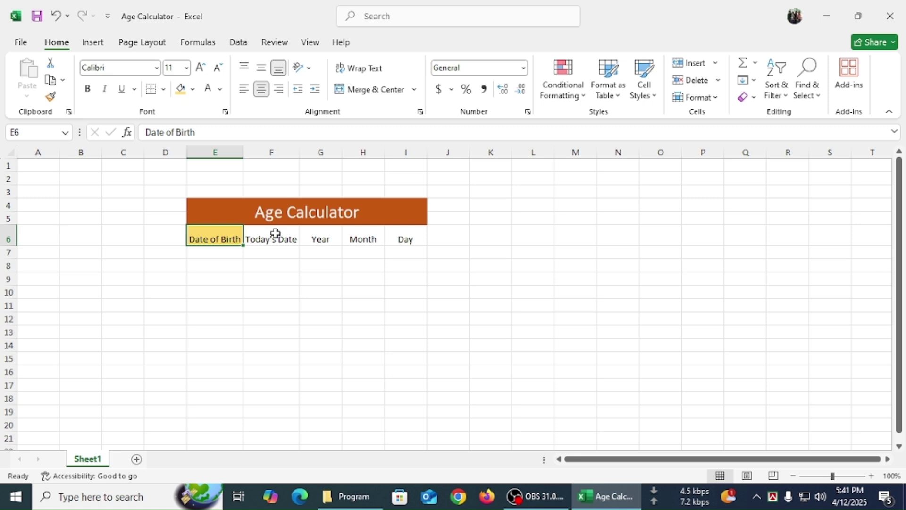
# Extend the gold formatting from E6 down to E7 and clear the copied heading text from E7.
pyautogui.moveTo(244, 248); pyautogui.dragTo(244, 257)
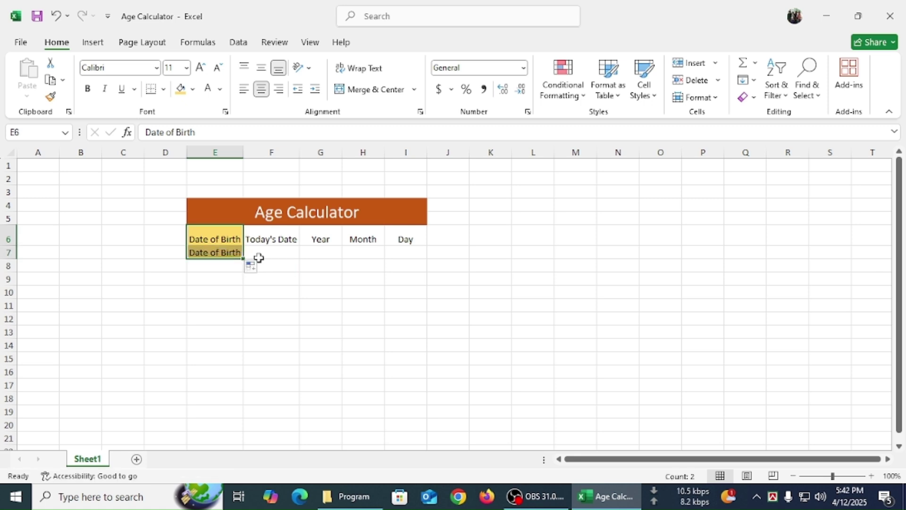
pyautogui.click(240, 256)
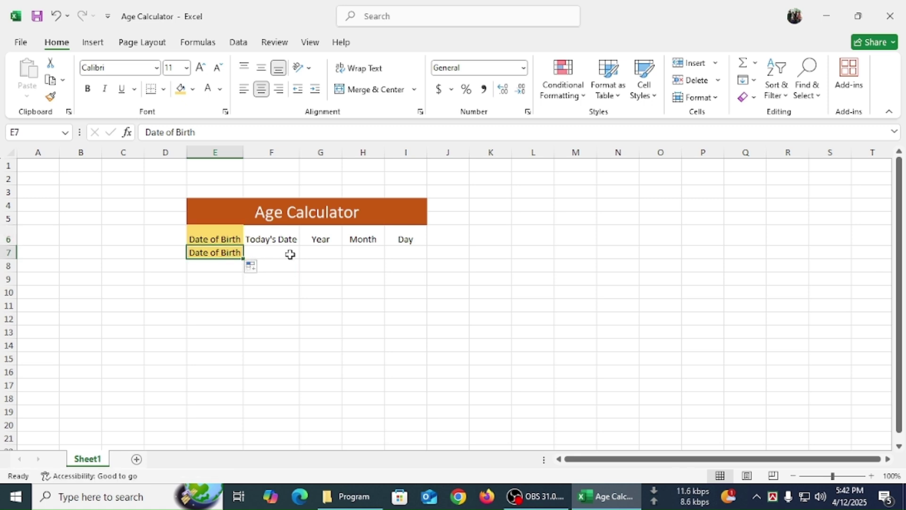
pyautogui.press('BackSpace')
pyautogui.click(262, 255)
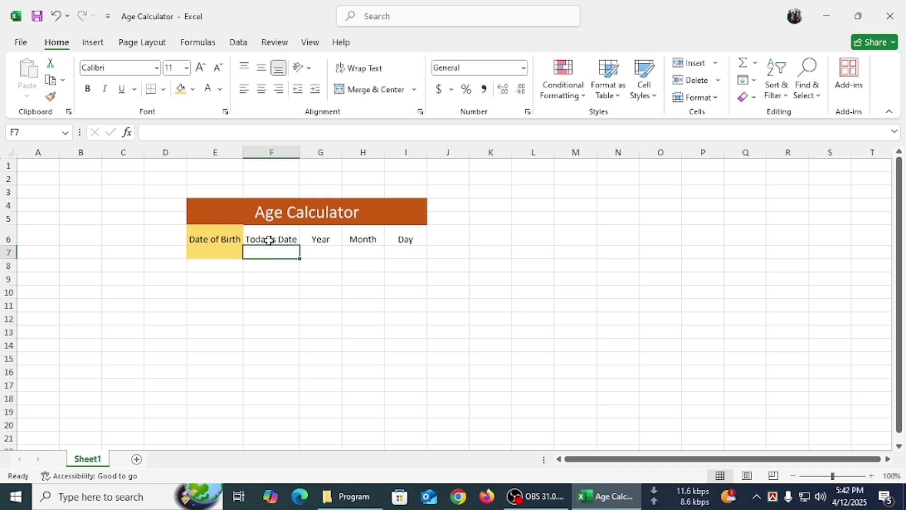
# Fill the Today's Date cells F6:F7 with light orange and the Year cells G6:G7 with light gold.
pyautogui.moveTo(268, 239); pyautogui.dragTo(266, 247)
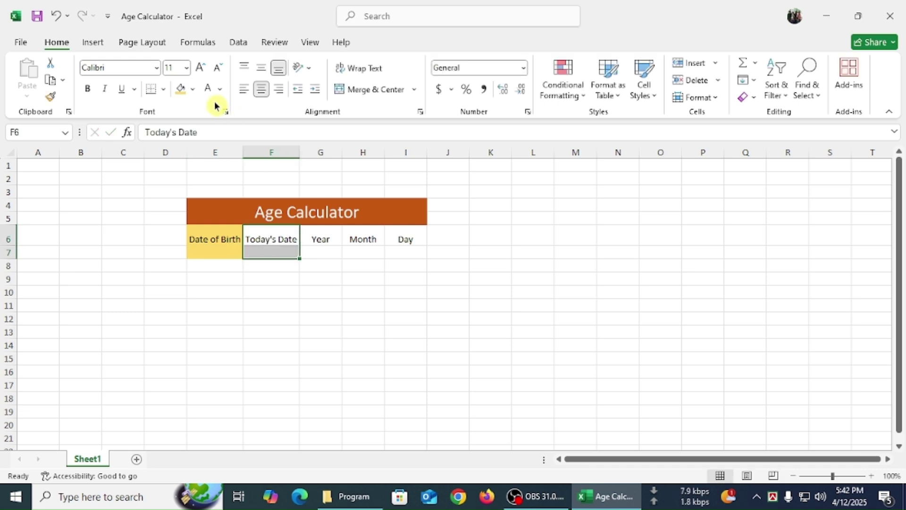
pyautogui.click(192, 88)
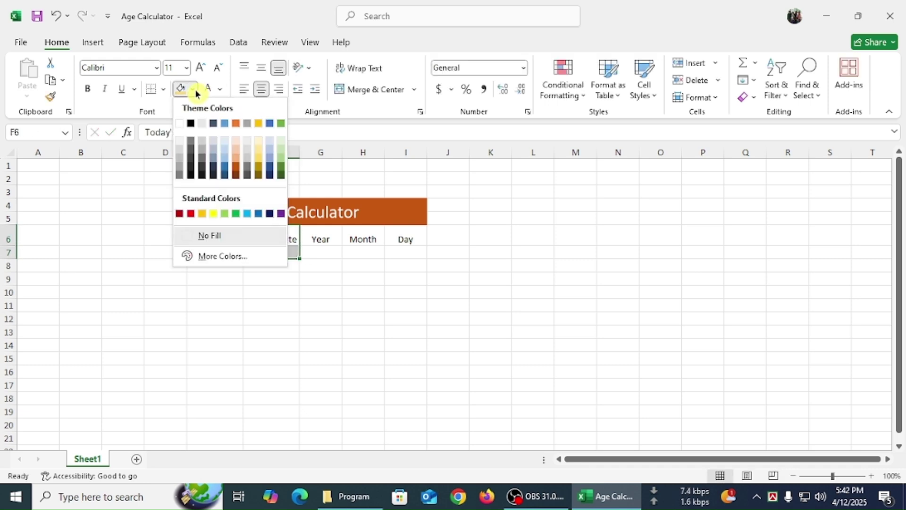
pyautogui.click(239, 163)
pyautogui.click(355, 250)
pyautogui.click(314, 232)
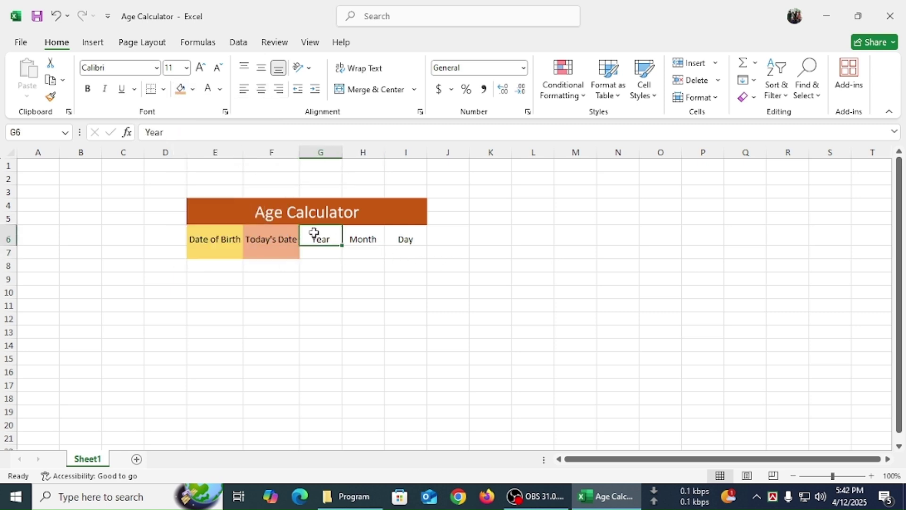
pyautogui.moveTo(313, 232); pyautogui.dragTo(320, 246)
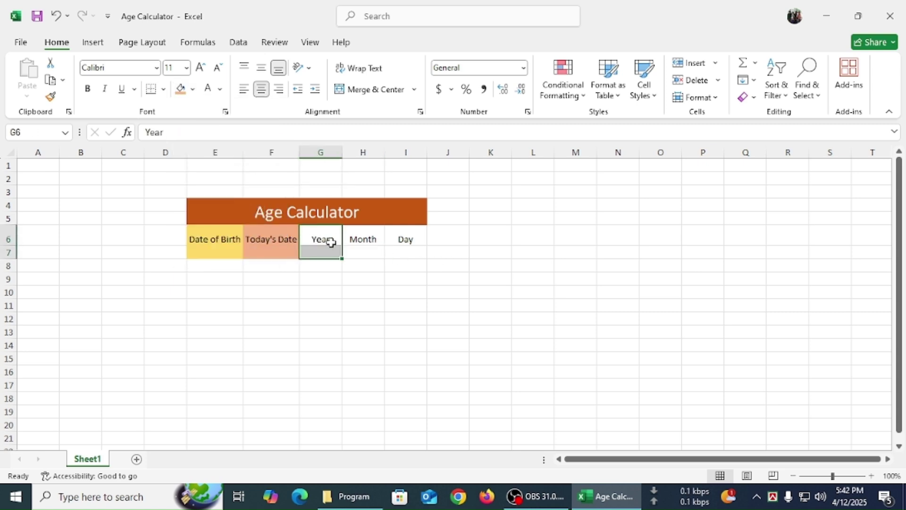
pyautogui.click(193, 93)
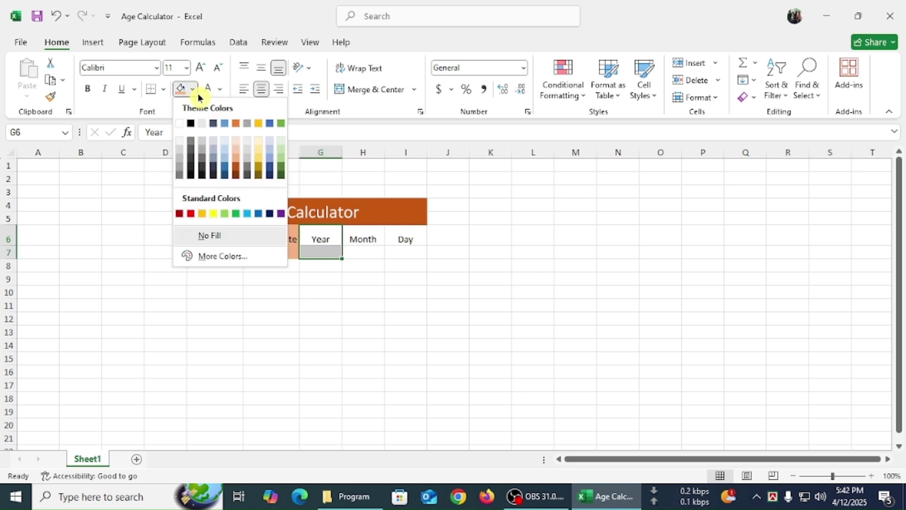
pyautogui.click(257, 153)
# Fill the Month cells H6:H7 with light blue and the Day cells I6:I7 with light green.
pyautogui.moveTo(368, 236); pyautogui.dragTo(372, 255)
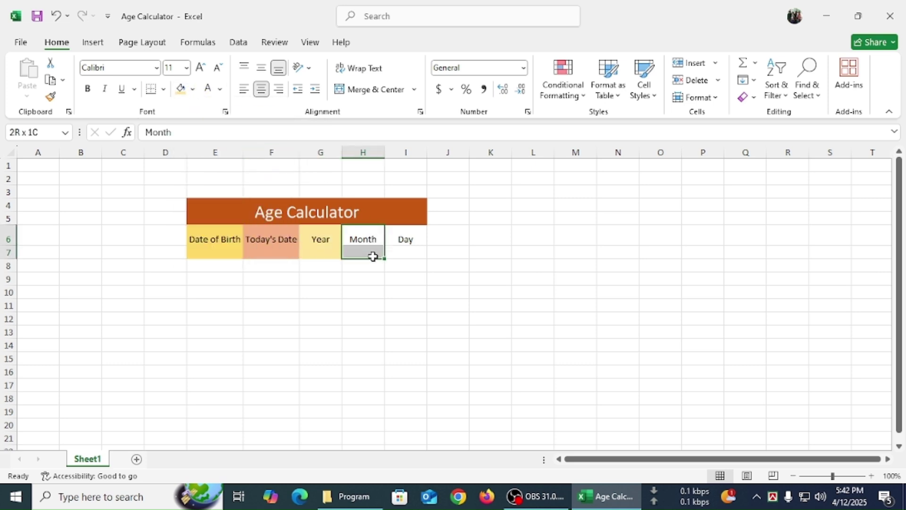
pyautogui.click(193, 92)
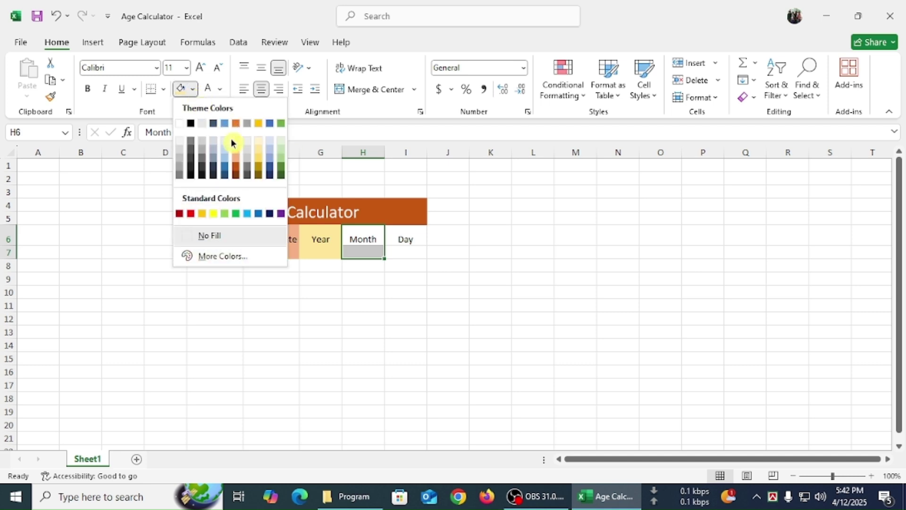
pyautogui.click(273, 168)
pyautogui.moveTo(405, 229); pyautogui.dragTo(409, 250)
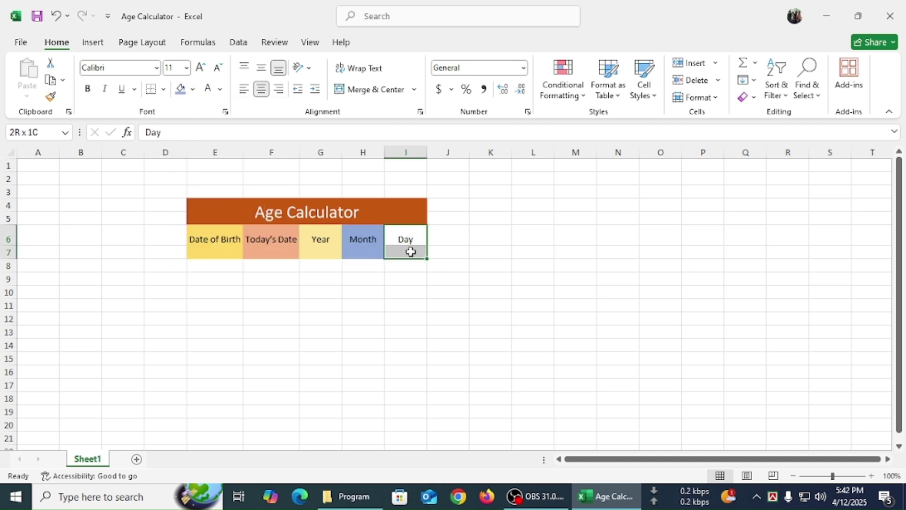
pyautogui.click(193, 92)
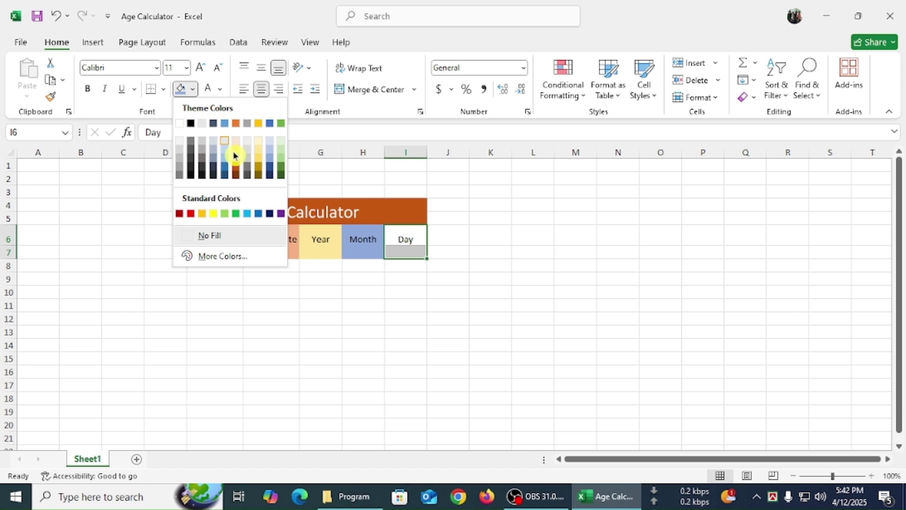
pyautogui.click(281, 151)
pyautogui.click(457, 280)
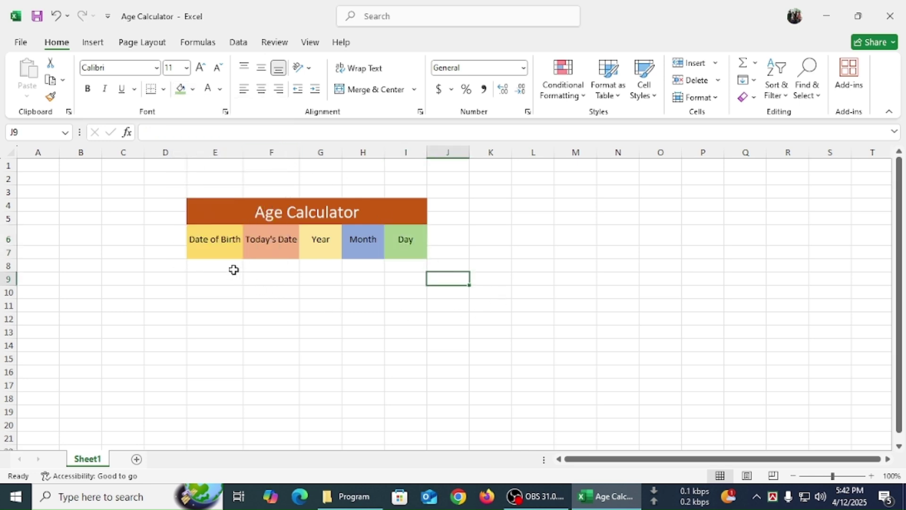
# Increase the height of row 7 and apply All Borders to the whole calculator block E4:I7.
pyautogui.click(223, 255)
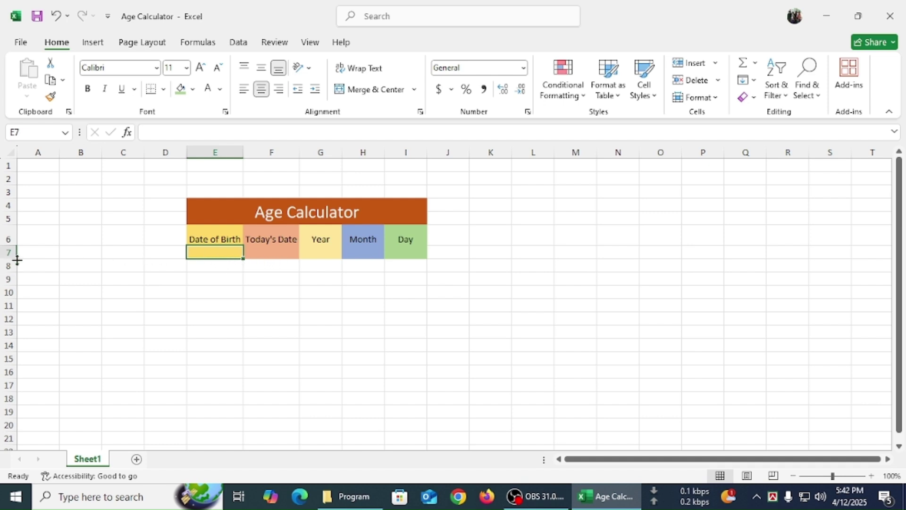
pyautogui.moveTo(13, 259); pyautogui.dragTo(13, 266)
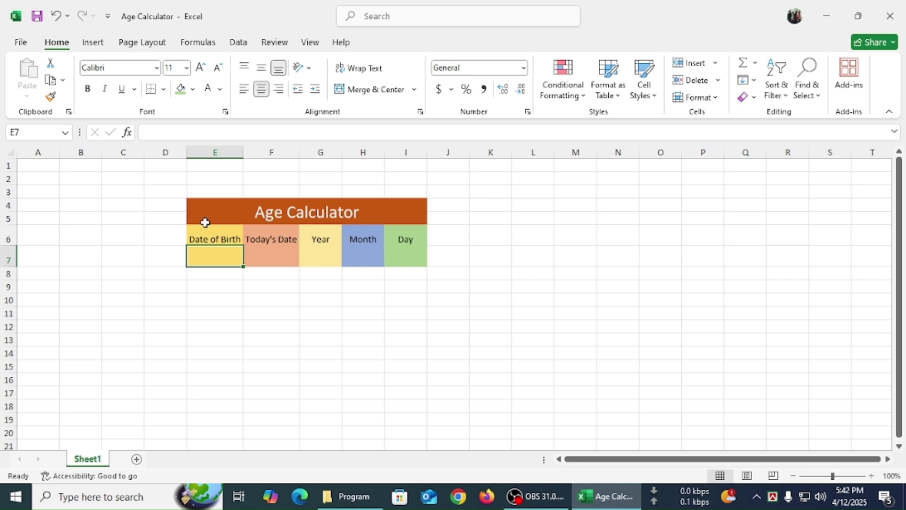
pyautogui.moveTo(204, 215); pyautogui.dragTo(261, 257)
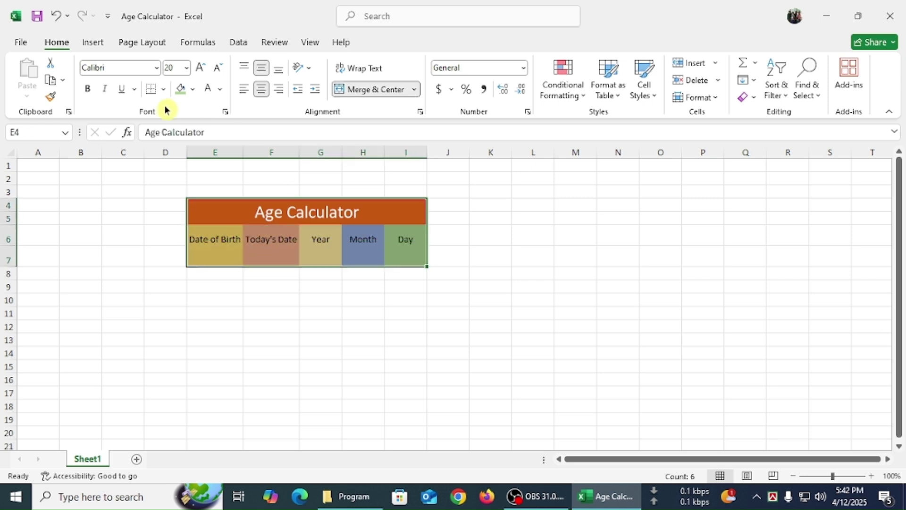
pyautogui.click(164, 90)
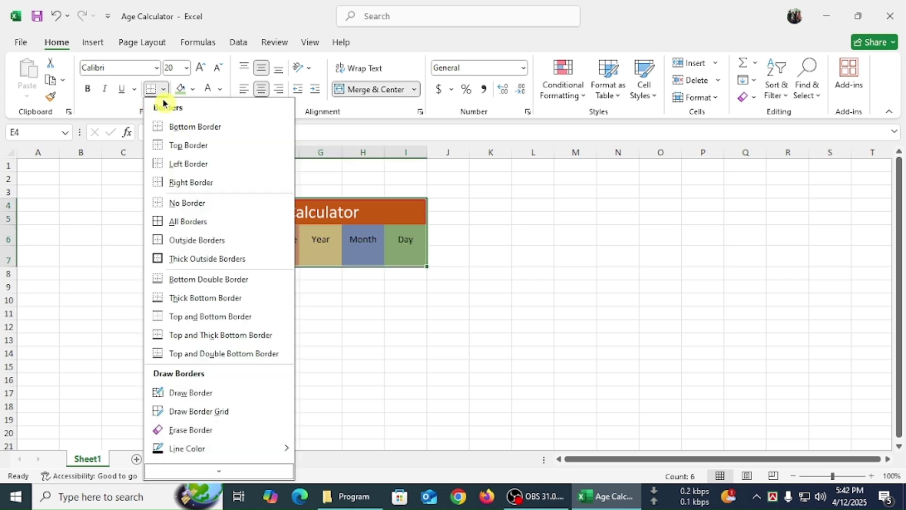
pyautogui.click(189, 222)
pyautogui.click(379, 280)
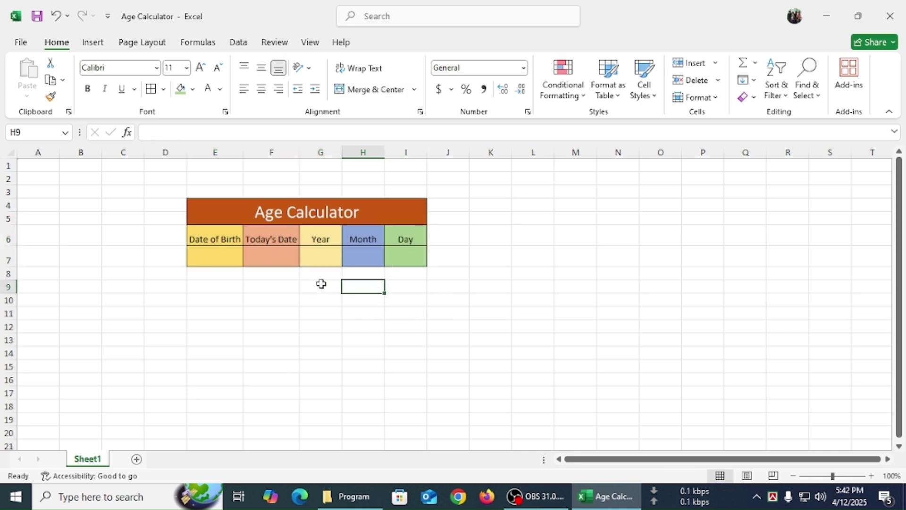
# Align the headings in E6:I6 to the vertical middle and select the Date of Birth entry cell E7.
pyautogui.click(228, 237)
pyautogui.moveTo(228, 237); pyautogui.dragTo(396, 236)
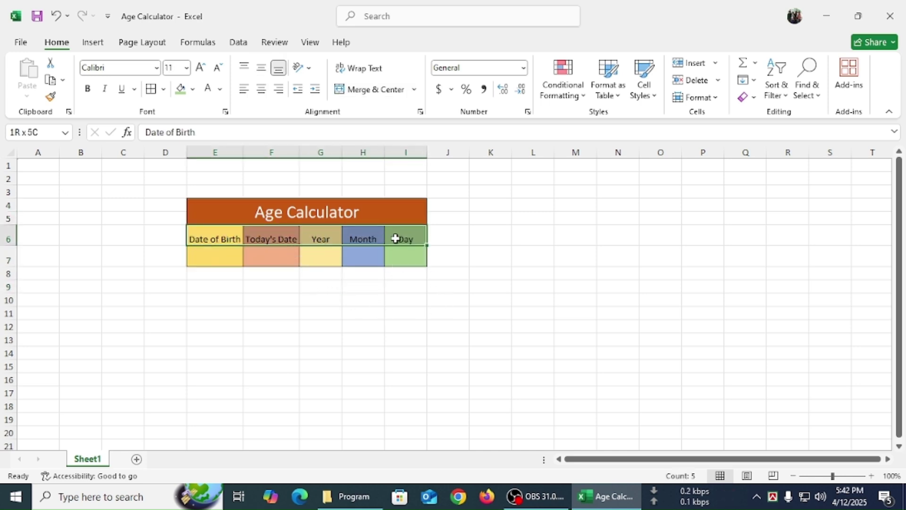
pyautogui.click(261, 67)
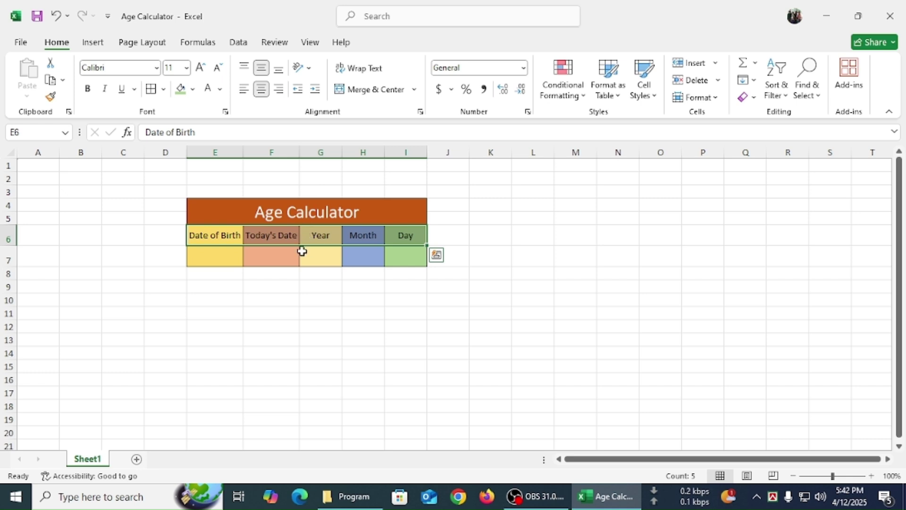
pyautogui.click(250, 260)
pyautogui.click(212, 255)
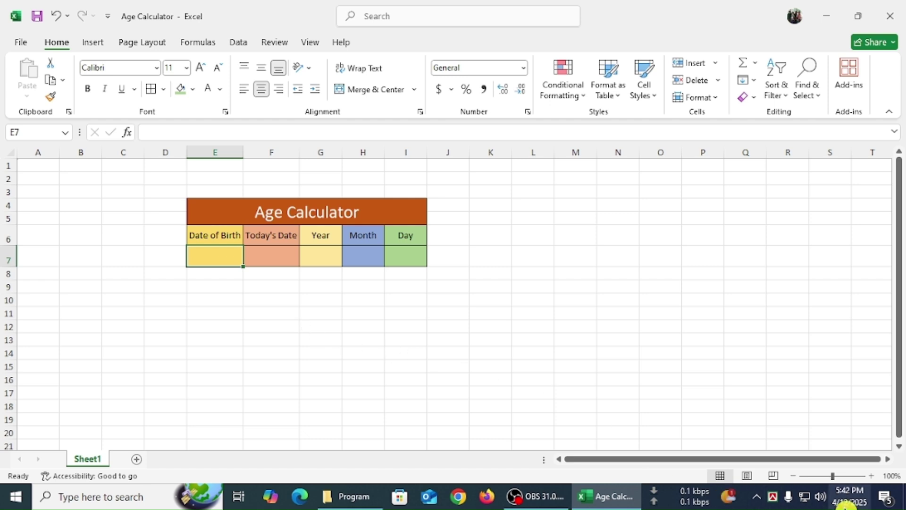
# Enter the date of birth in E7 and align the entry cells E7:I7 to the vertical middle.
pyautogui.moveTo(849, 506)
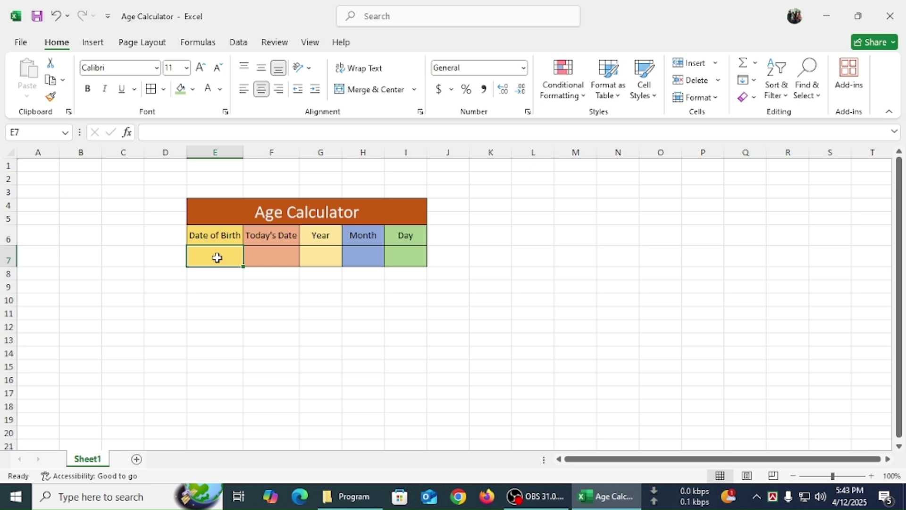
pyautogui.write('05')
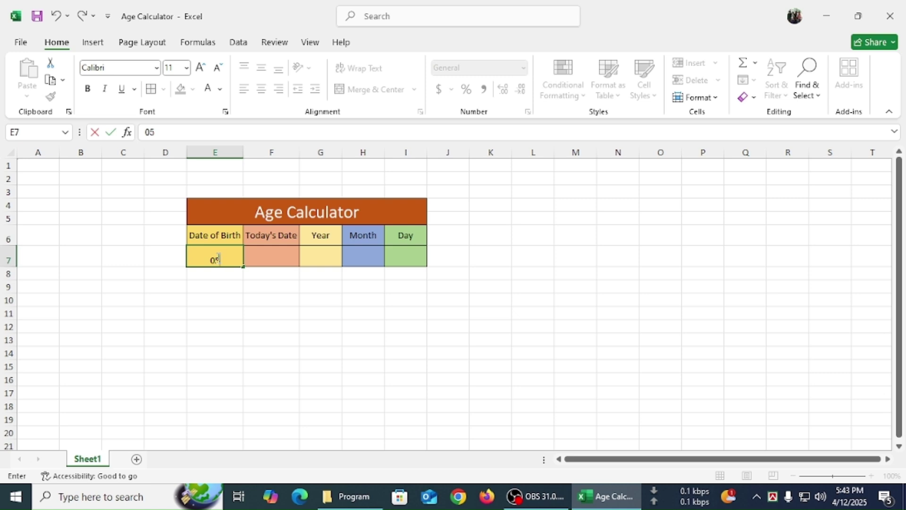
pyautogui.write('/21/2007')
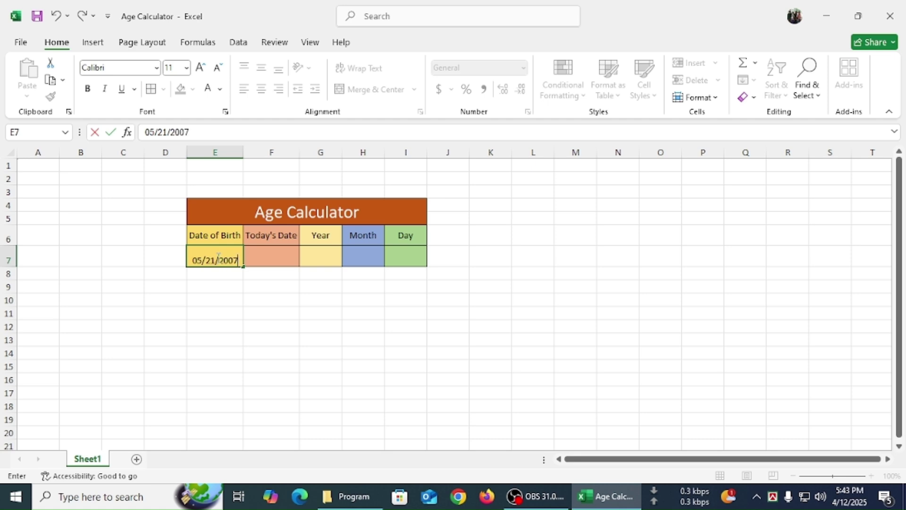
pyautogui.click(405, 259)
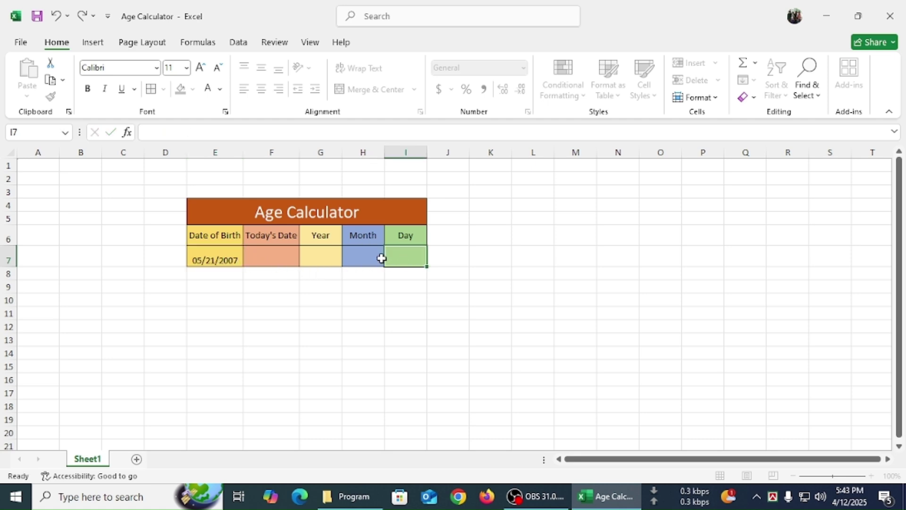
pyautogui.moveTo(381, 258); pyautogui.dragTo(226, 250)
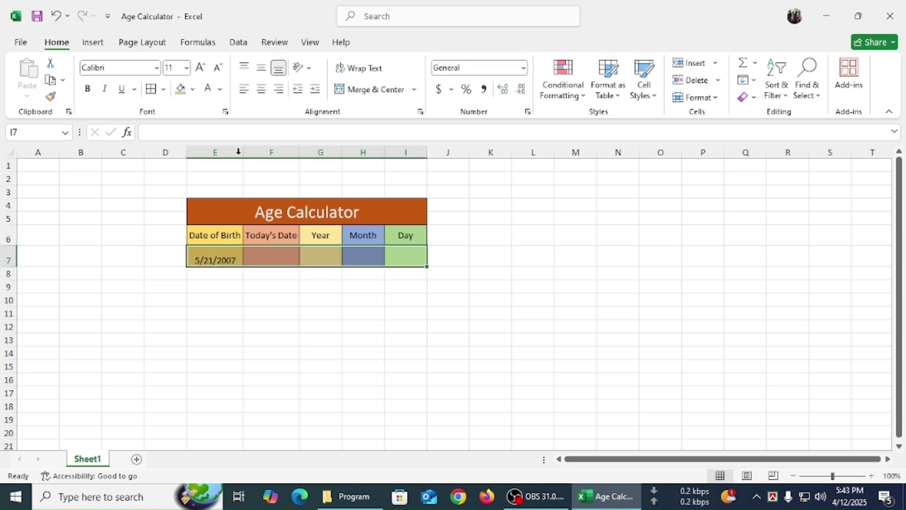
pyautogui.click(262, 71)
# Enter the formula =TODAY() in the Today's Date cell F7.
pyautogui.click(277, 254)
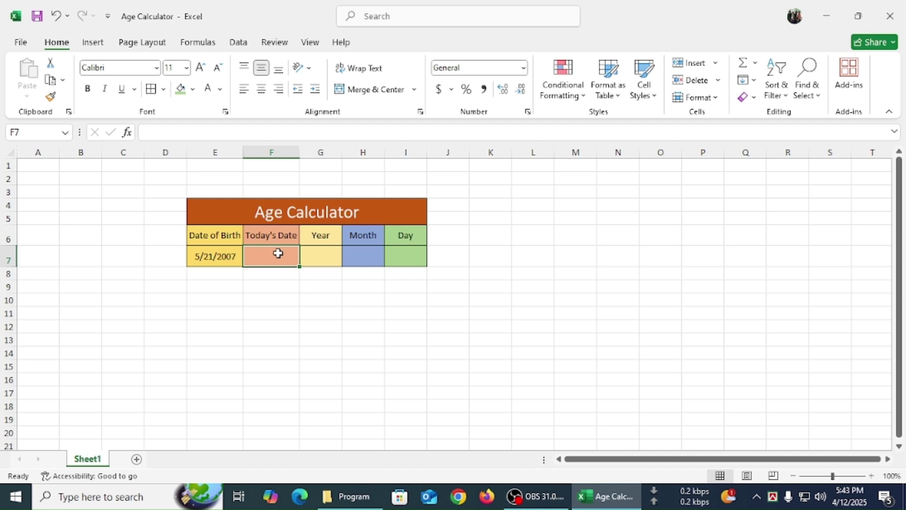
pyautogui.write('=')
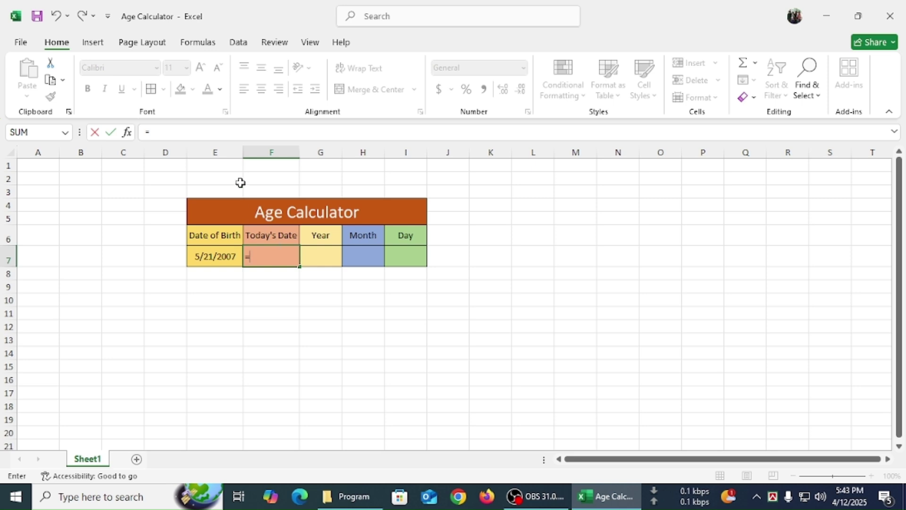
pyautogui.click(175, 134)
pyautogui.write('to')
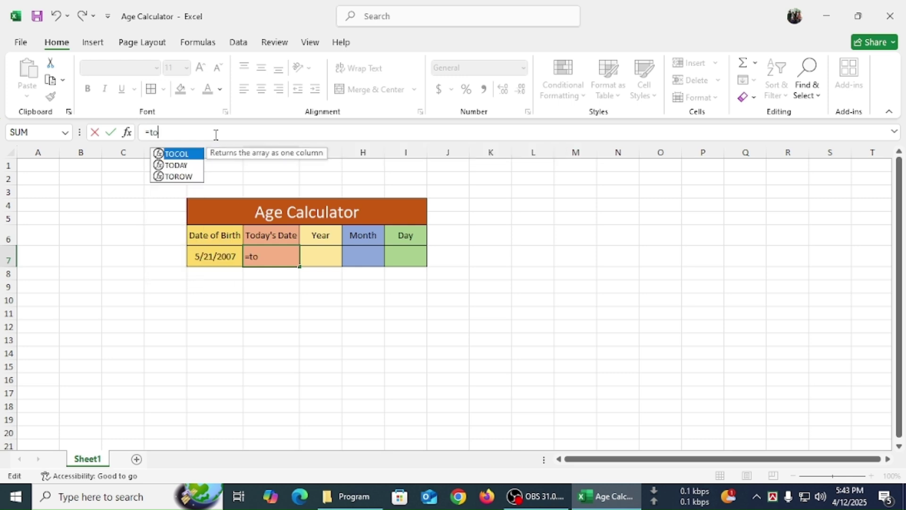
pyautogui.press('Down')
pyautogui.press('Tab')
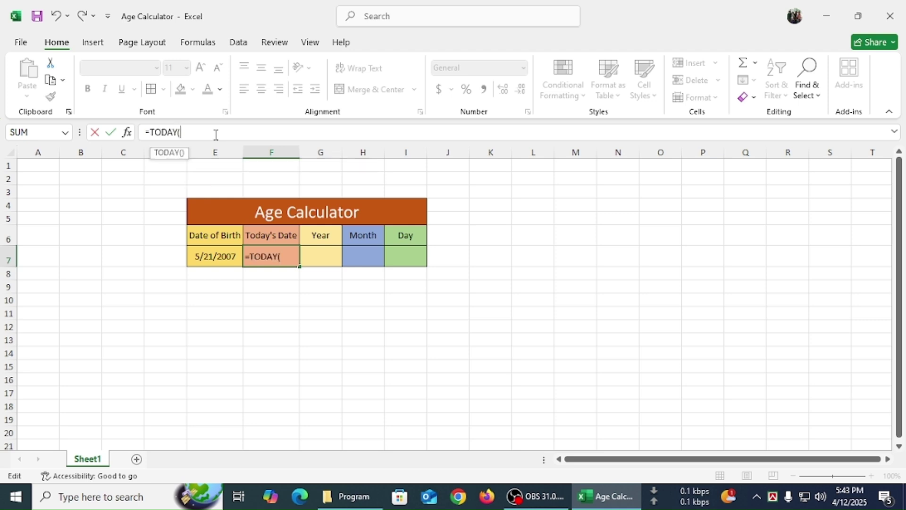
pyautogui.press('Return')
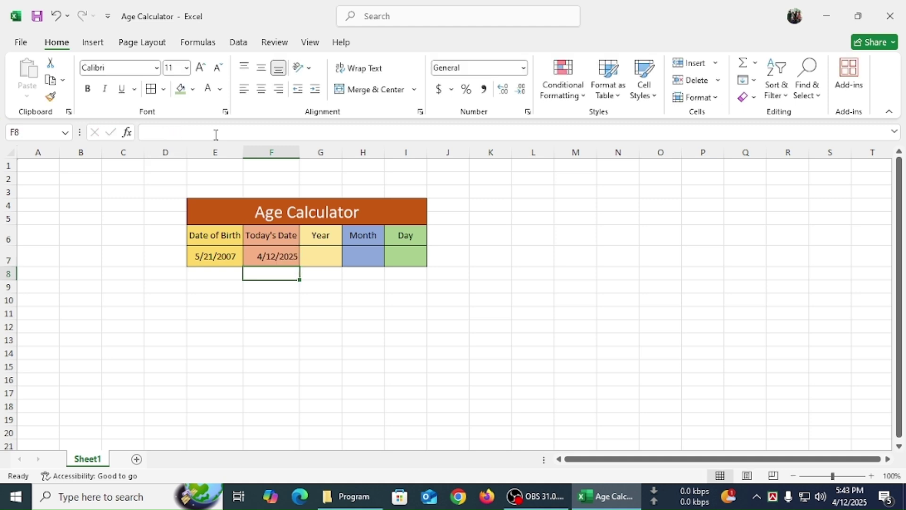
# Enter the function name =datedif without arguments in the Year cell G7.
pyautogui.click(314, 258)
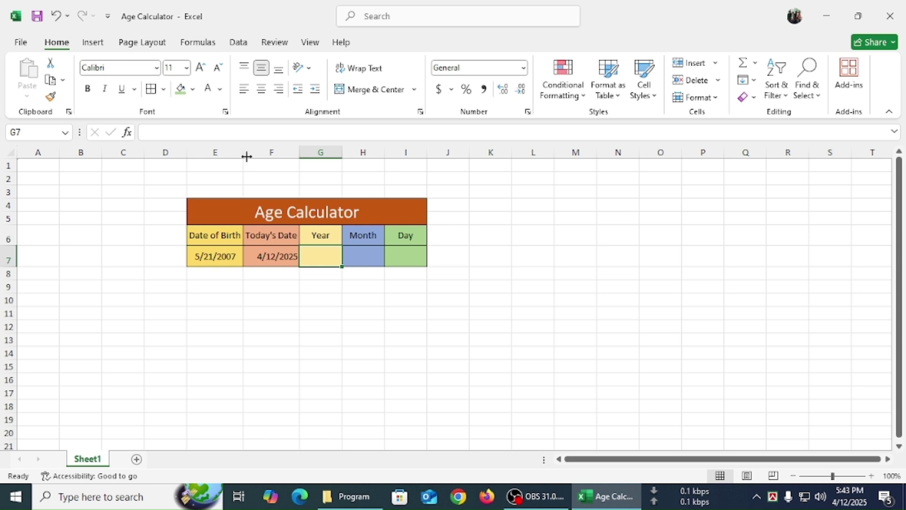
pyautogui.click(194, 131)
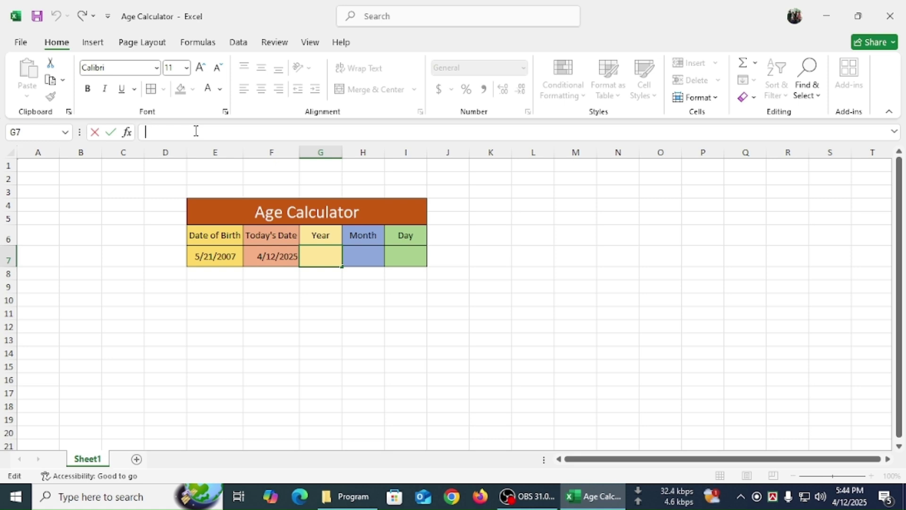
pyautogui.write('=')
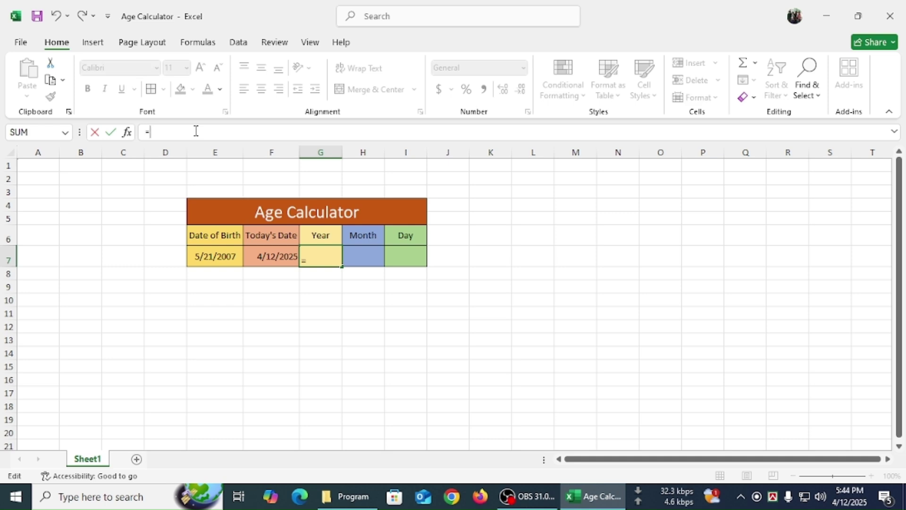
pyautogui.write('dat')
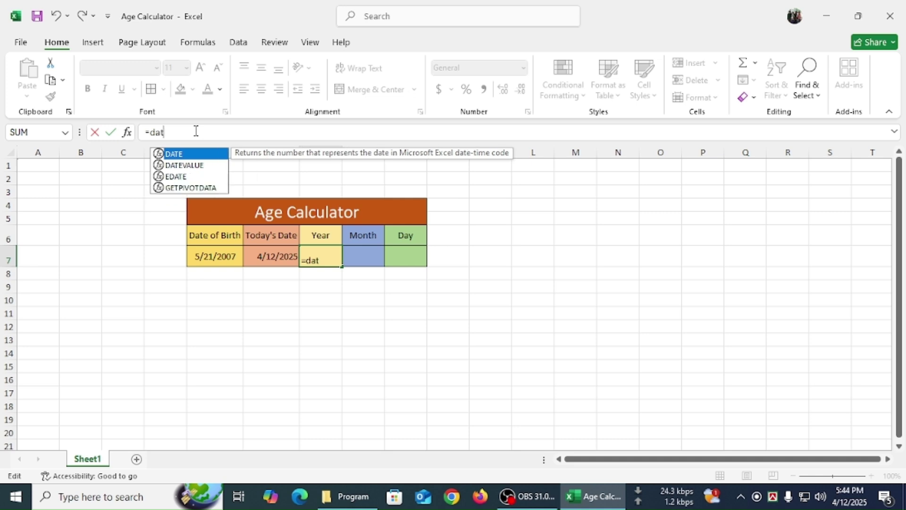
pyautogui.write('edif')
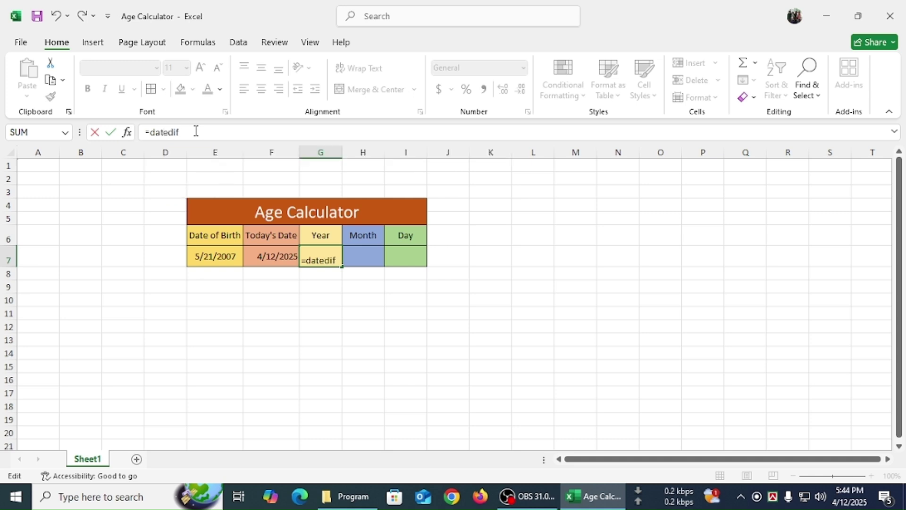
pyautogui.press('Tab')
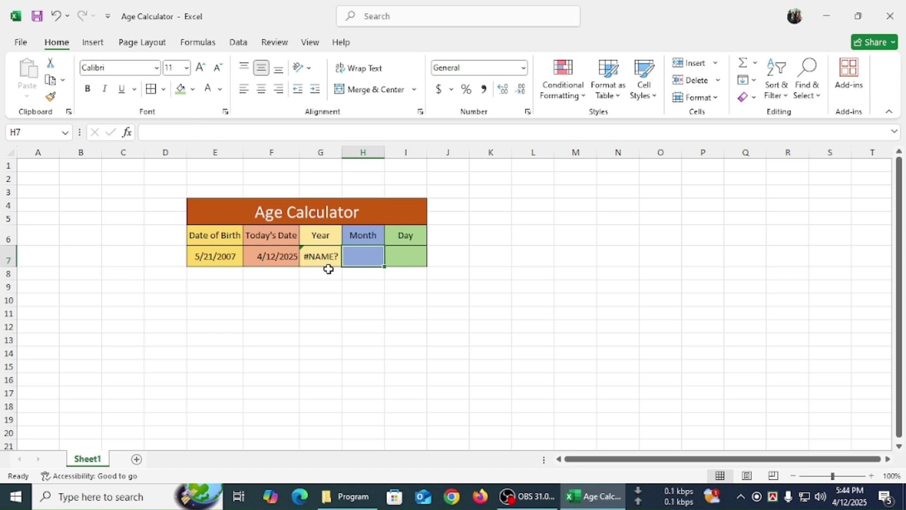
# Complete the G7 formula with E7, F7 and an empty unit argument, as =DATEDIF(E7,F7,"").
pyautogui.click(324, 258)
pyautogui.click(206, 136)
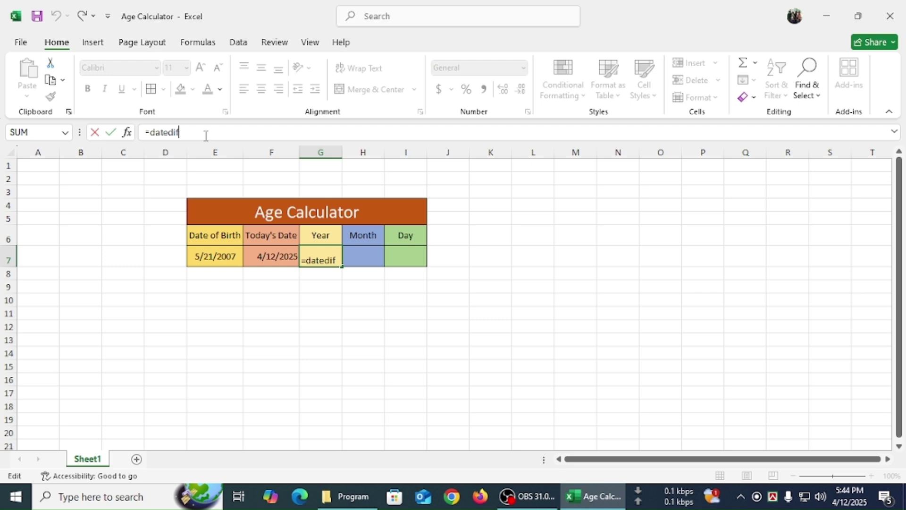
pyautogui.write('(')
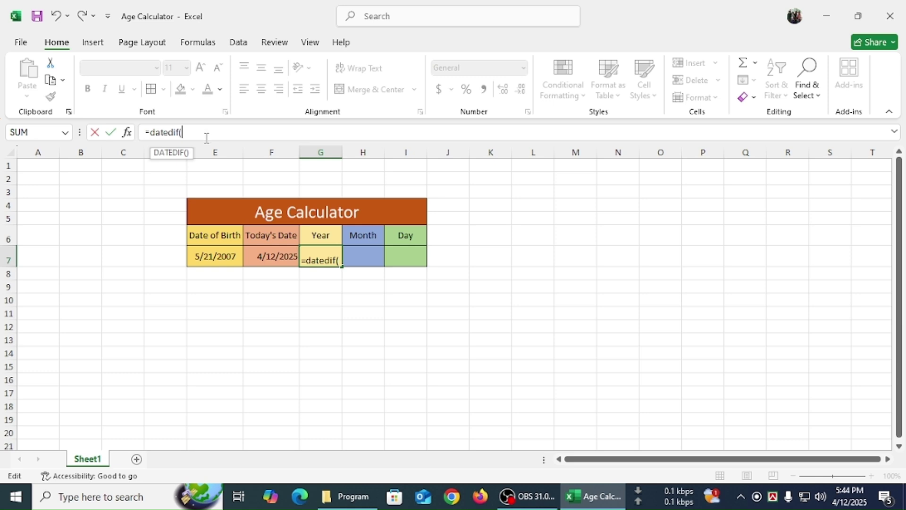
pyautogui.click(221, 257)
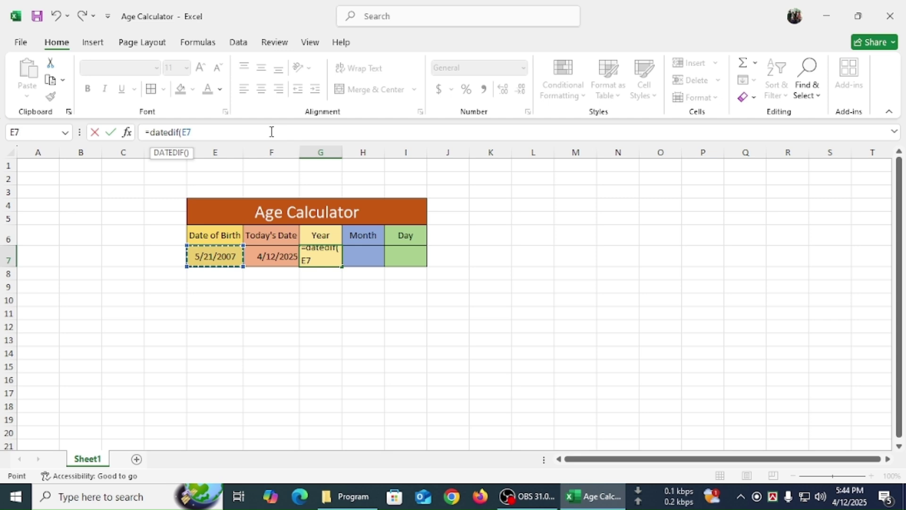
pyautogui.write(',')
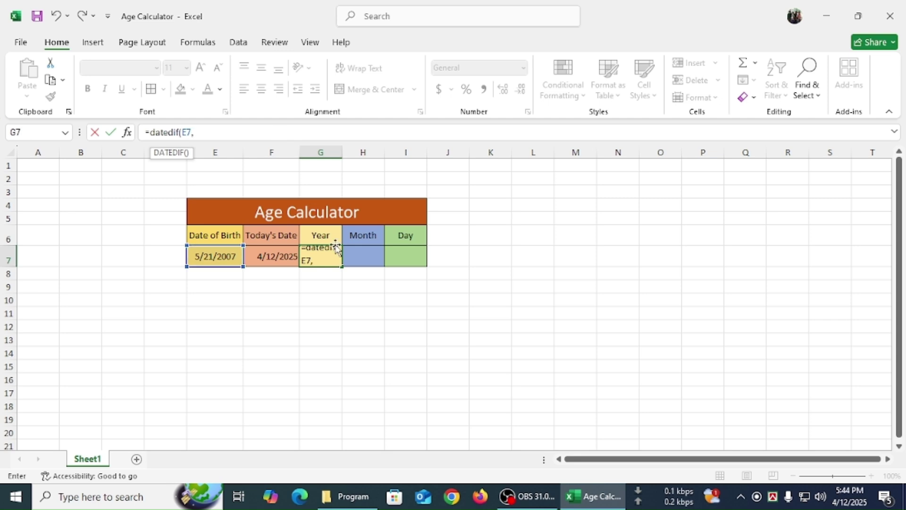
pyautogui.click(272, 257)
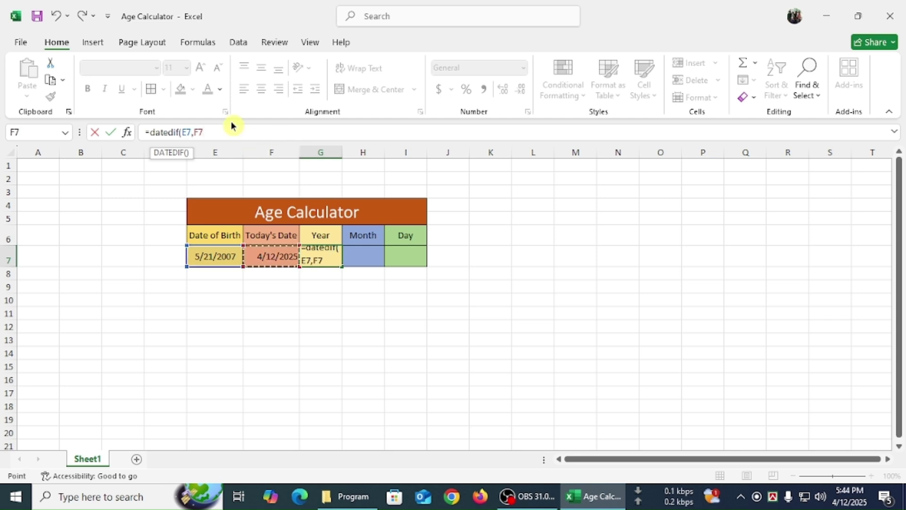
pyautogui.write(',')
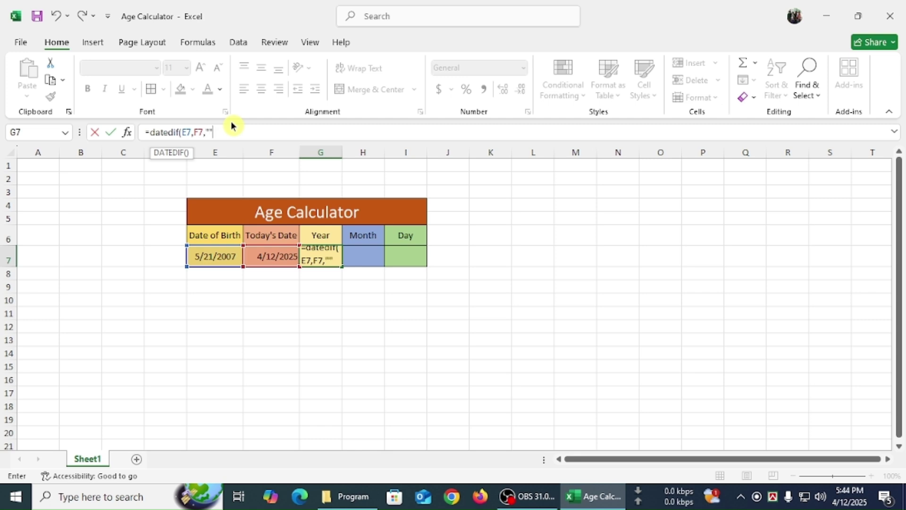
pyautogui.write('""')
pyautogui.press('Left')
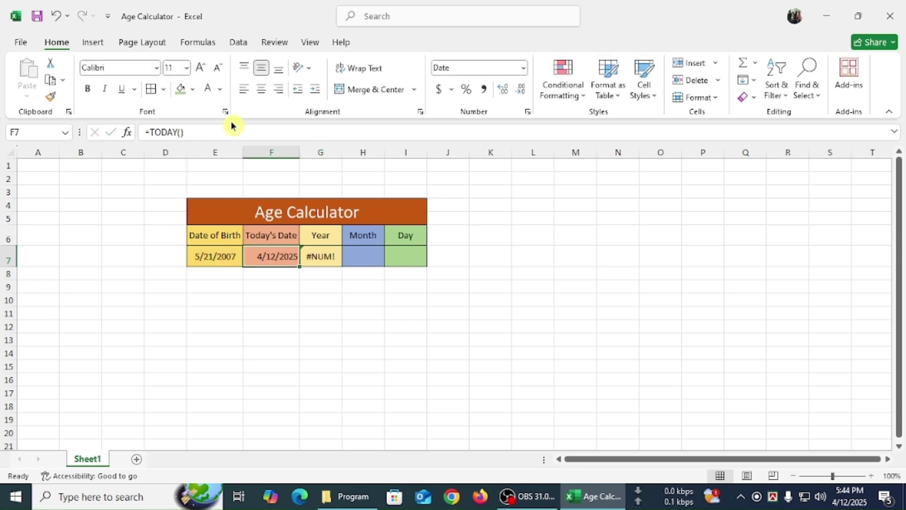
# Set the unit argument of the DATEDIF formula in G7 to "y".
pyautogui.click(318, 256)
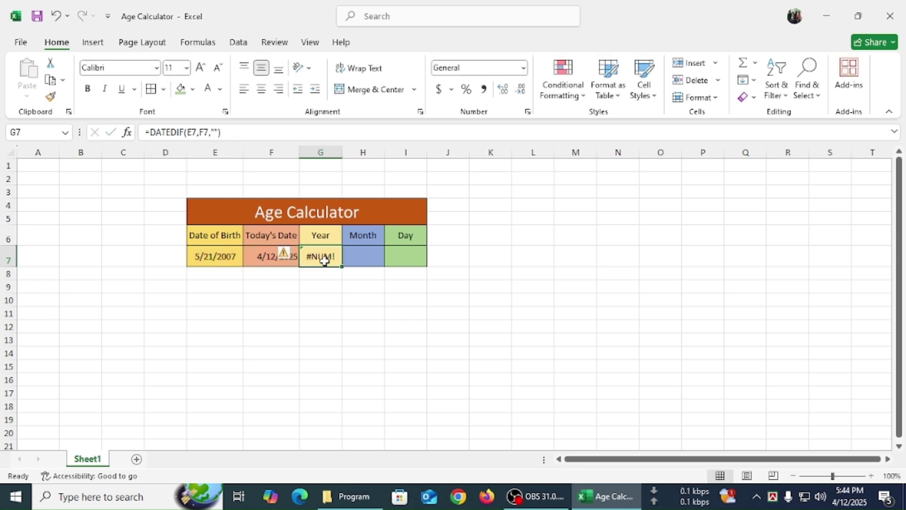
pyautogui.click(216, 131)
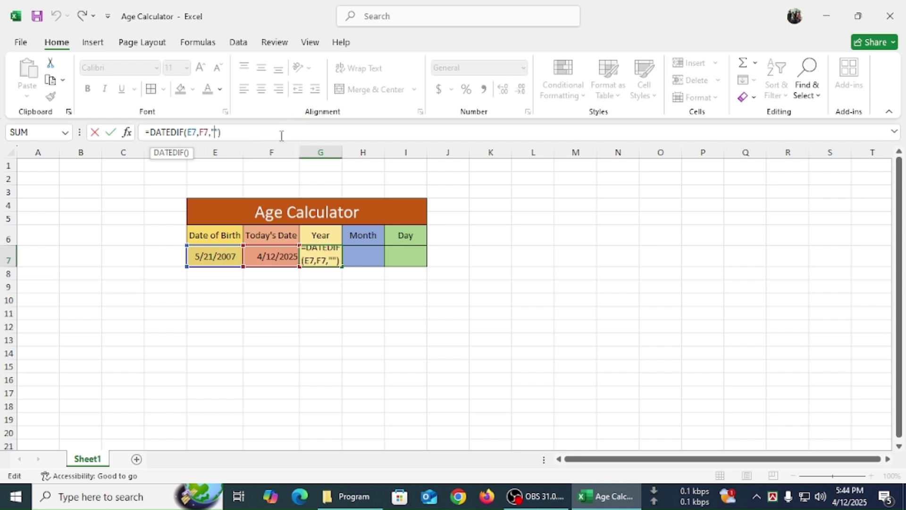
pyautogui.write('y')
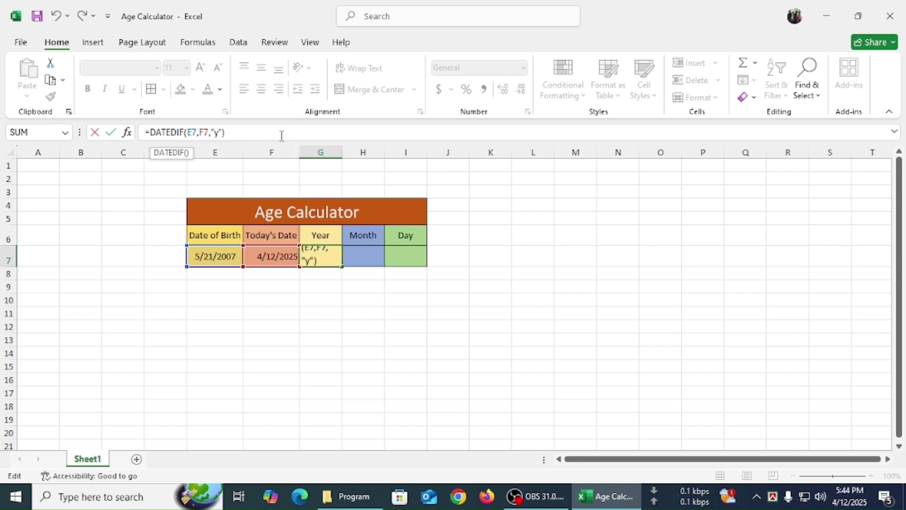
pyautogui.click(250, 126)
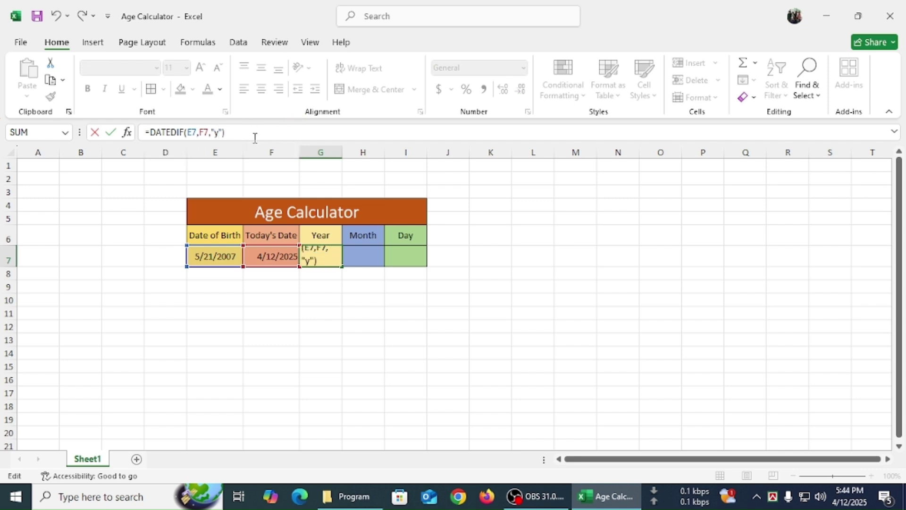
pyautogui.press('Return')
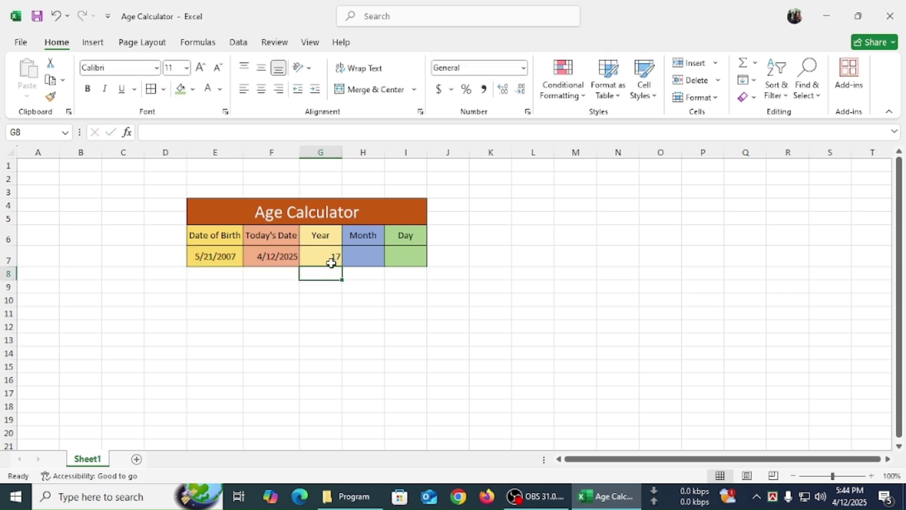
# Center the contents of the entry cells E7:I7 horizontally, keeping middle vertical alignment.
pyautogui.moveTo(400, 255); pyautogui.dragTo(227, 255)
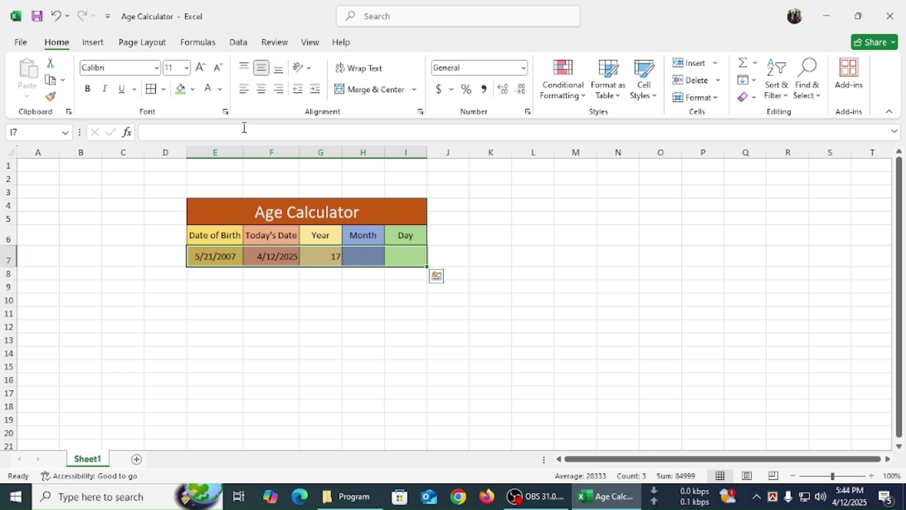
pyautogui.click(262, 88)
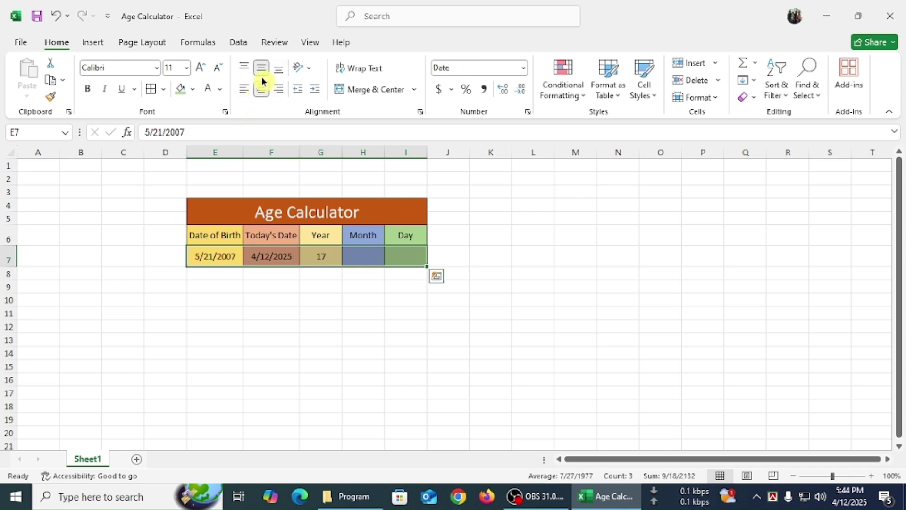
pyautogui.click(261, 71)
pyautogui.click(260, 73)
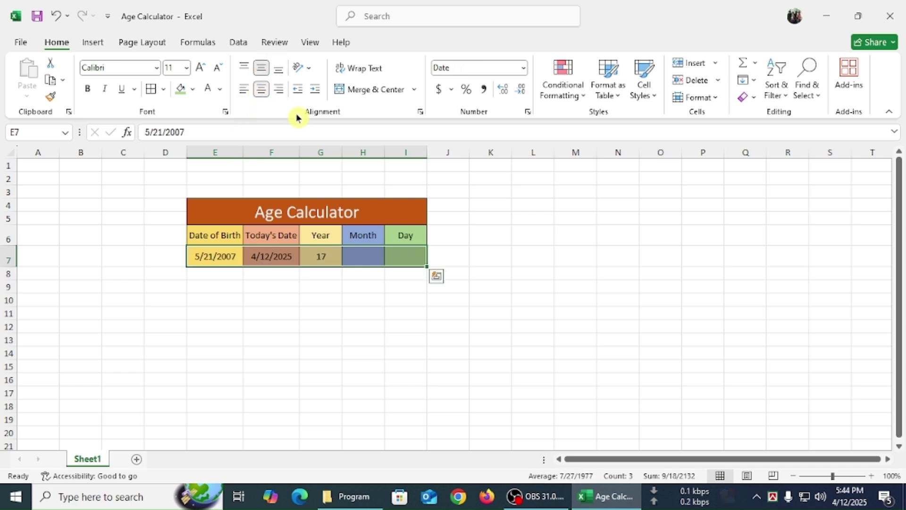
# Copy the formula text =DATEDIF(E7,F7,"y") from the Year cell G7.
pyautogui.click(367, 257)
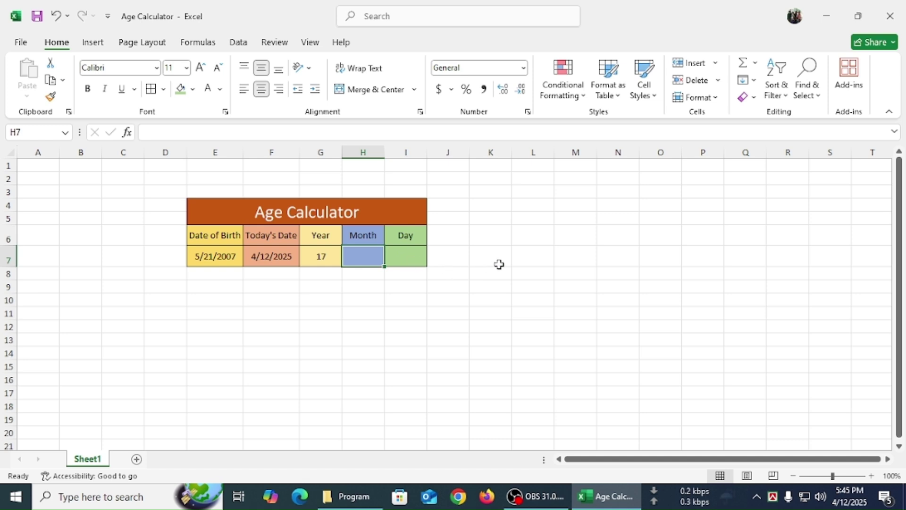
pyautogui.click(315, 256)
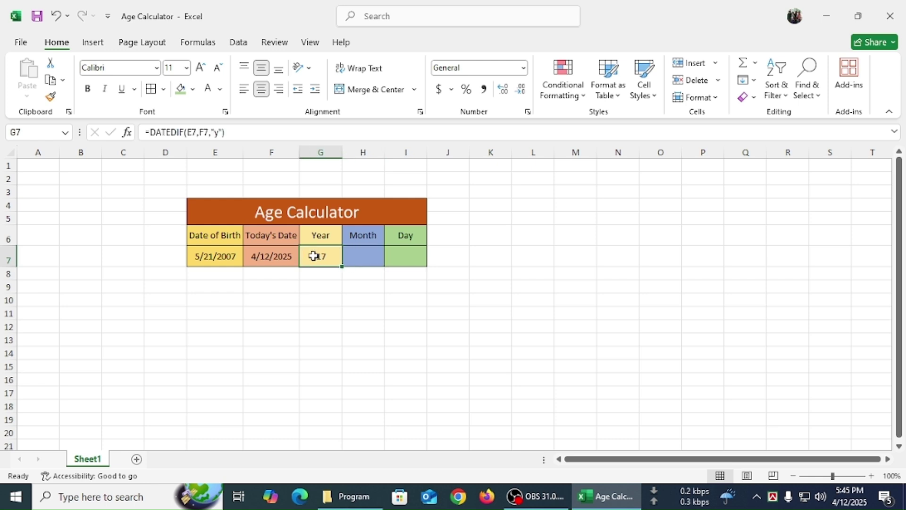
pyautogui.click(236, 131)
pyautogui.moveTo(236, 131); pyautogui.dragTo(142, 132)
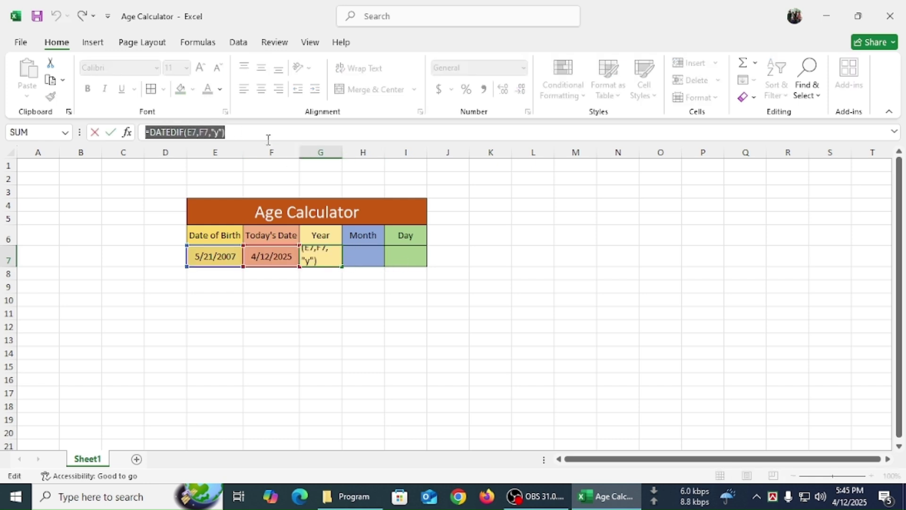
pyautogui.hotkey('ctrl', 'c')
pyautogui.click(271, 136)
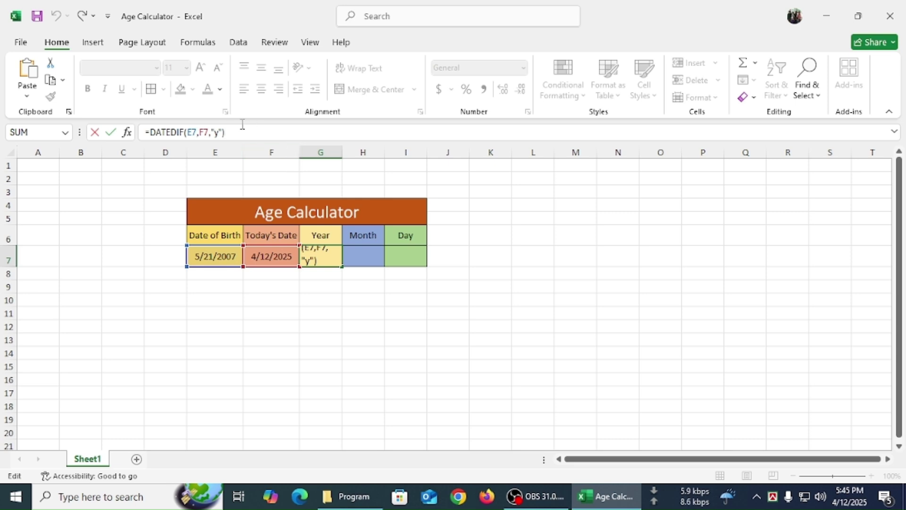
# Paste the copied DATEDIF formula into the Month cell H7 and change its unit argument to "ym".
pyautogui.press('Return')
pyautogui.click(365, 256)
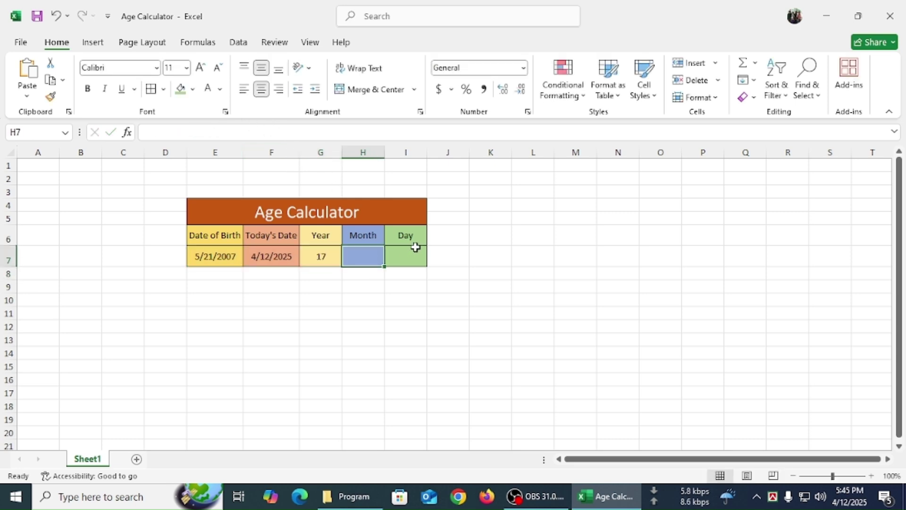
pyautogui.click(198, 133)
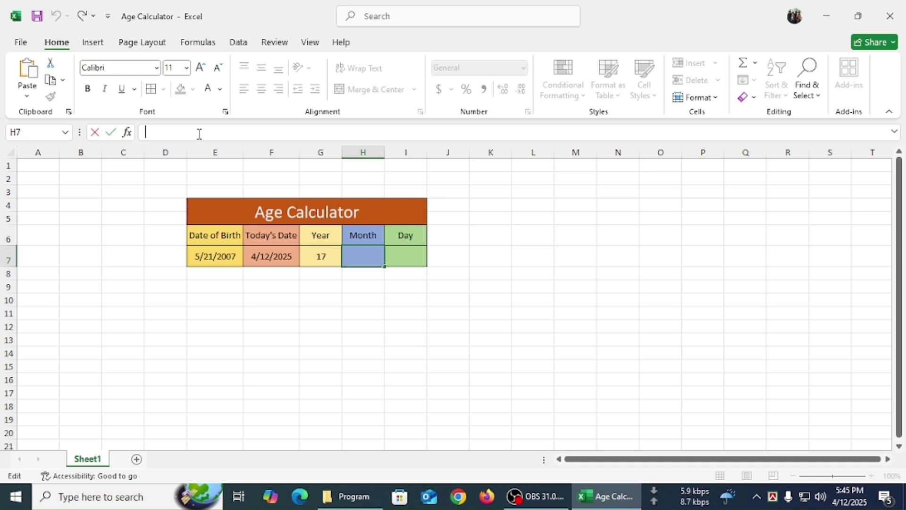
pyautogui.hotkey('ctrl', 'v')
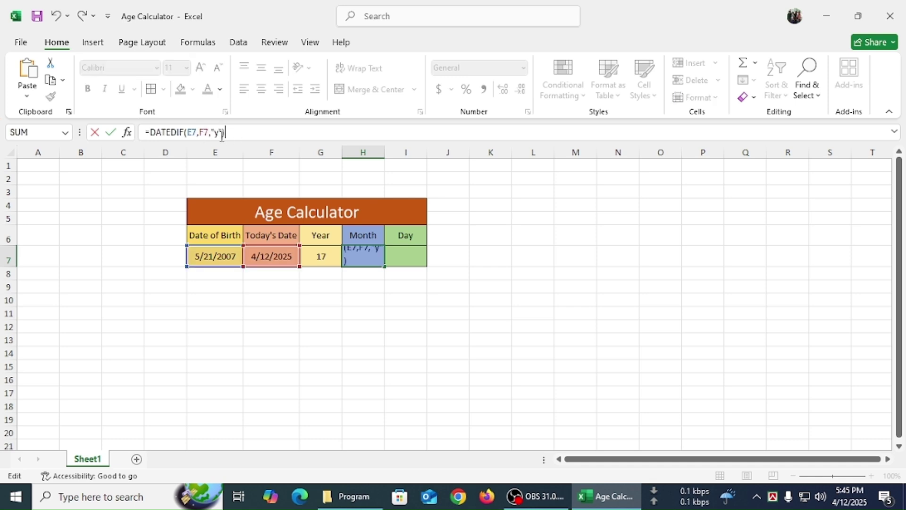
pyautogui.click(221, 133)
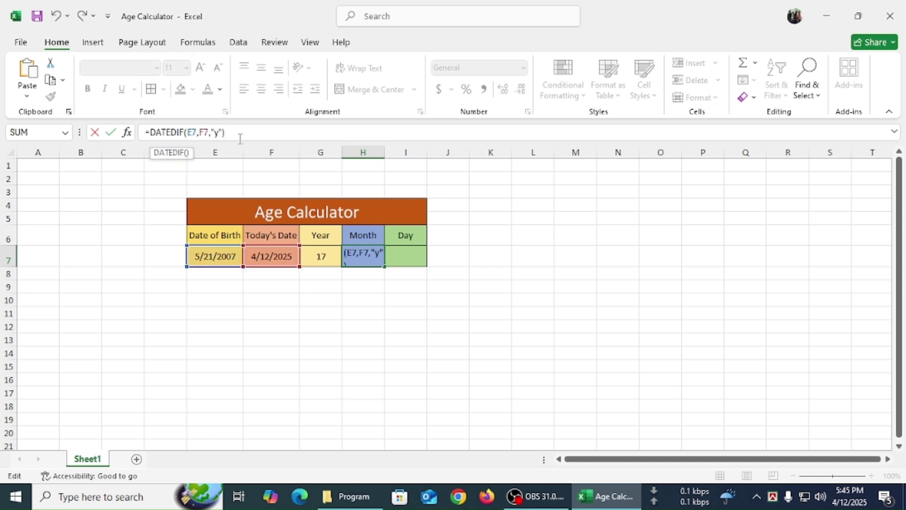
pyautogui.write('m')
pyautogui.click(279, 137)
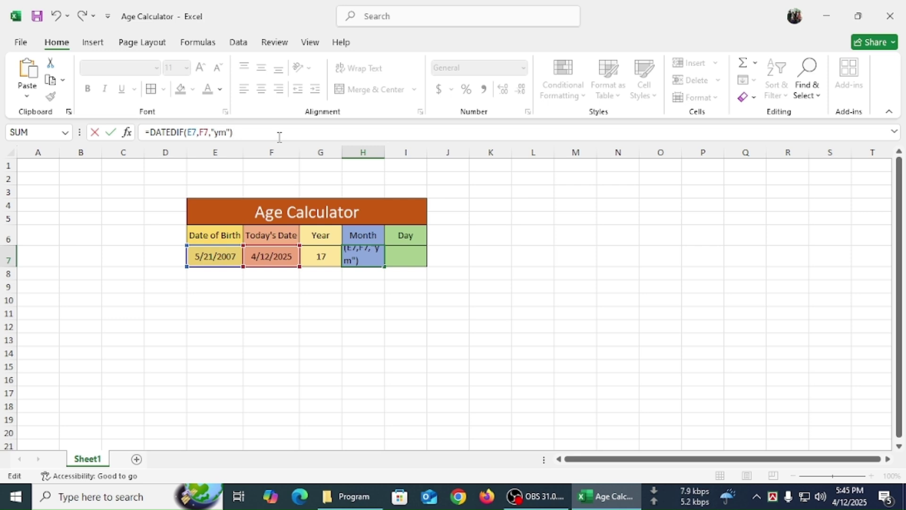
pyautogui.press('Return')
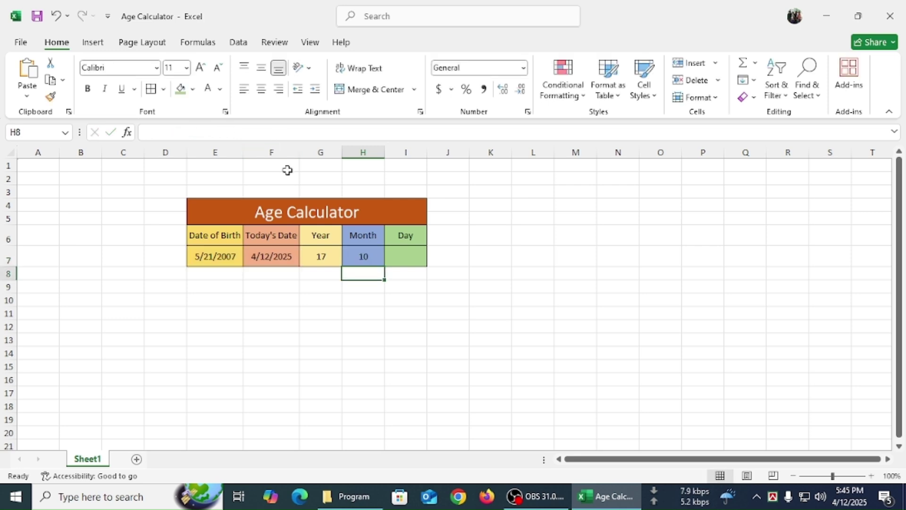
# Paste the copied formula =DATEDIF(E7,F7,"y") into the Day cell I7.
pyautogui.click(400, 257)
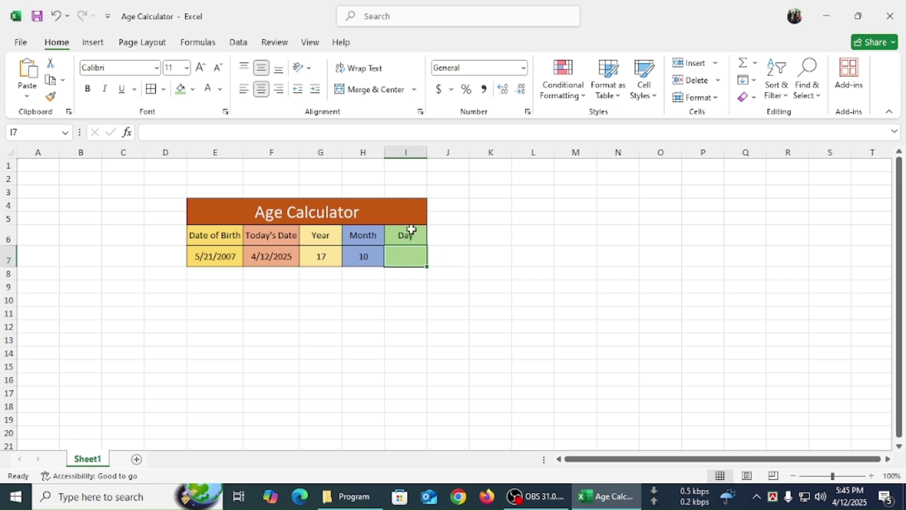
pyautogui.click(186, 132)
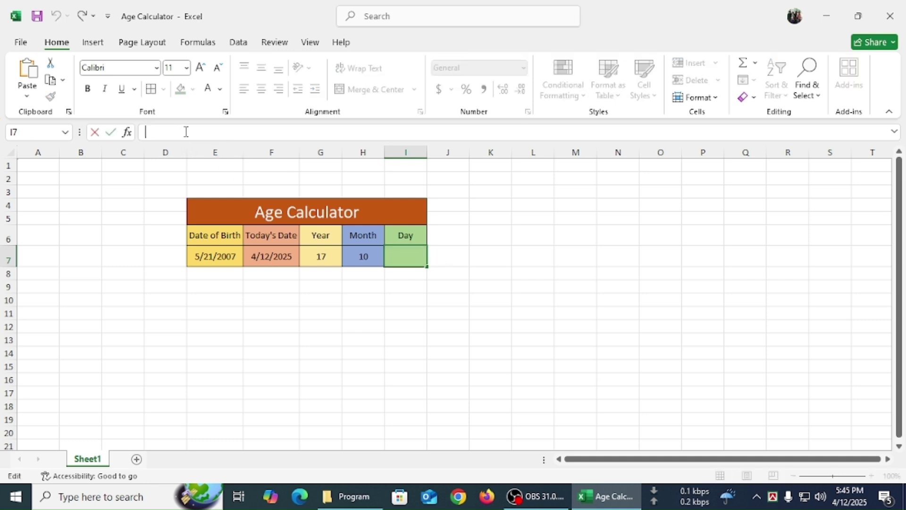
pyautogui.hotkey('ctrl', 'v')
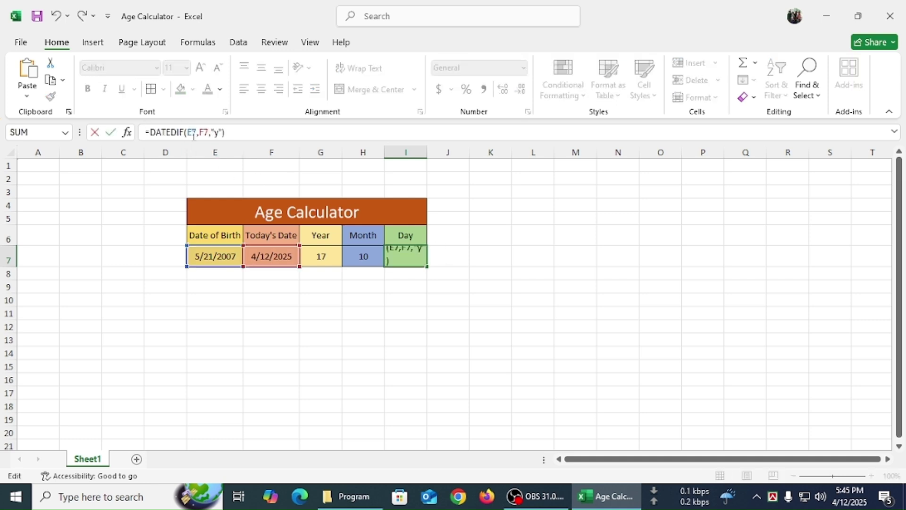
pyautogui.press('Return')
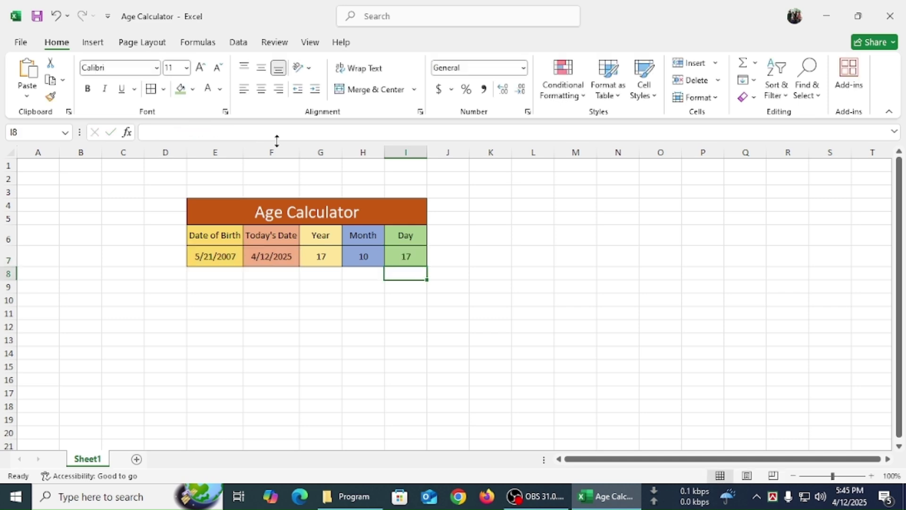
# Set the unit argument of the DATEDIF formula in I7 to "md".
pyautogui.click(407, 255)
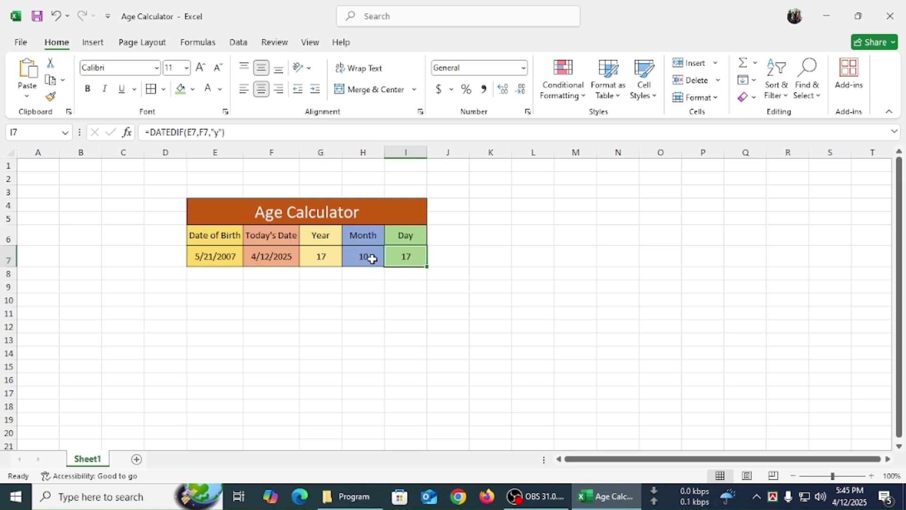
pyautogui.click(219, 132)
pyautogui.press('BackSpace')
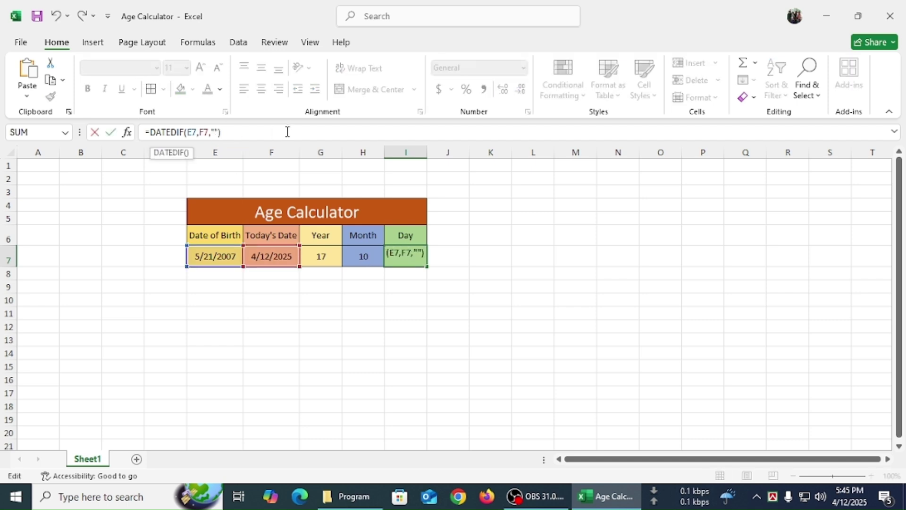
pyautogui.write('md')
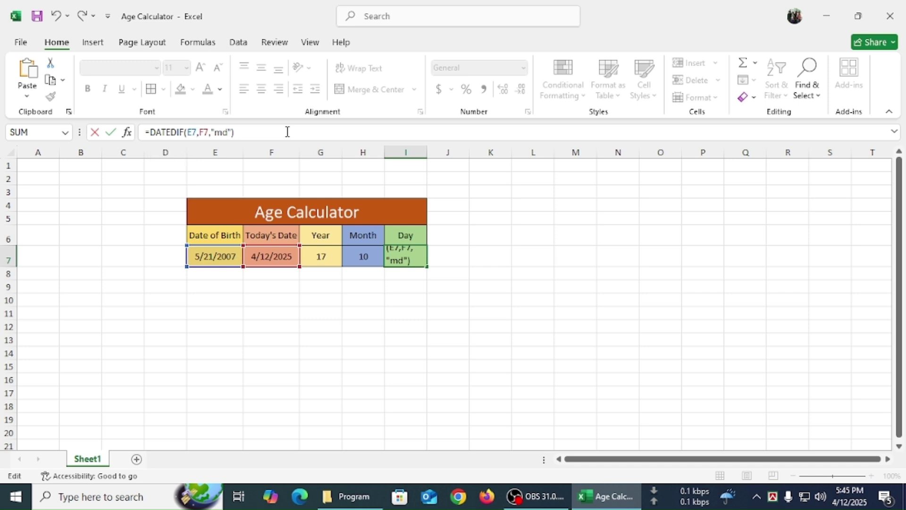
pyautogui.press('Return')
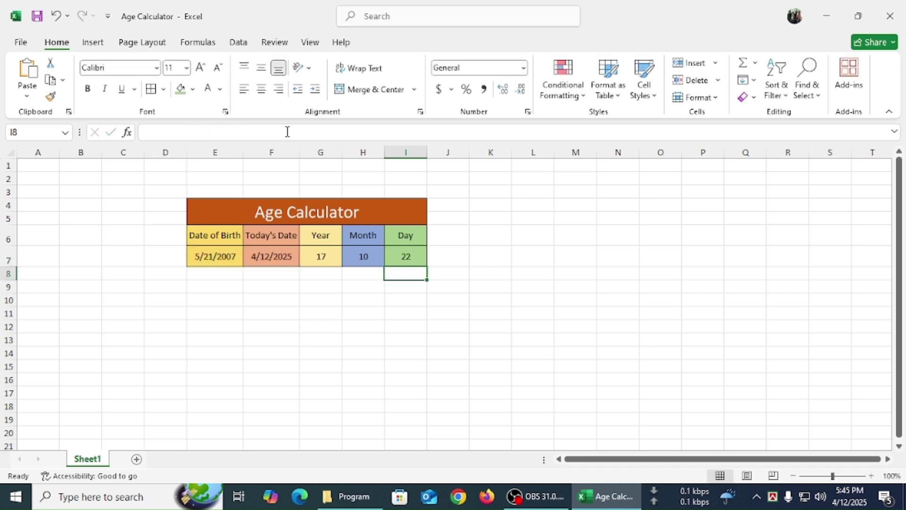
# Fill the calculator entry row E7:I7 down through row 9.
pyautogui.click(452, 261)
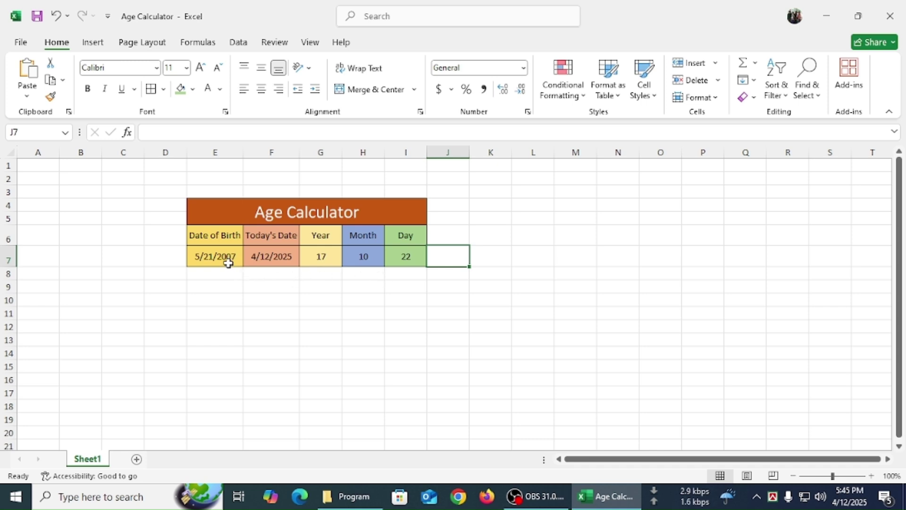
pyautogui.moveTo(229, 263); pyautogui.dragTo(386, 282)
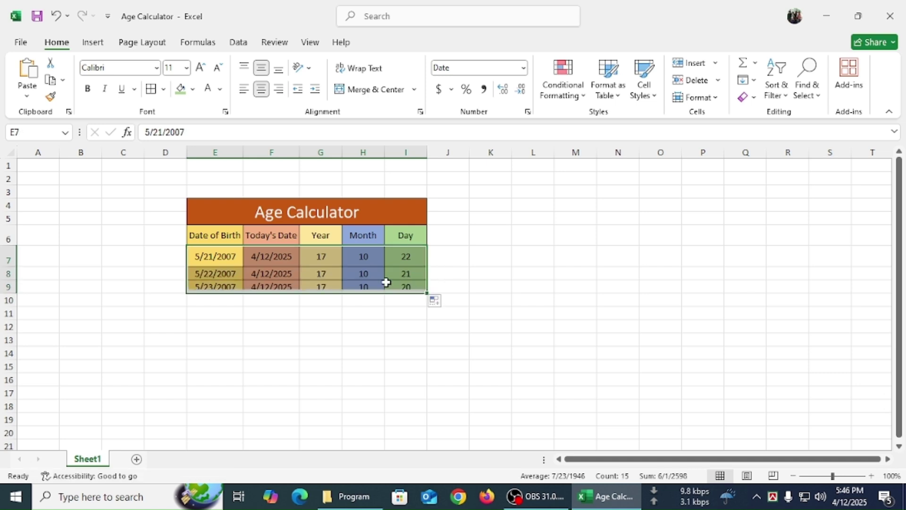
pyautogui.click(199, 275)
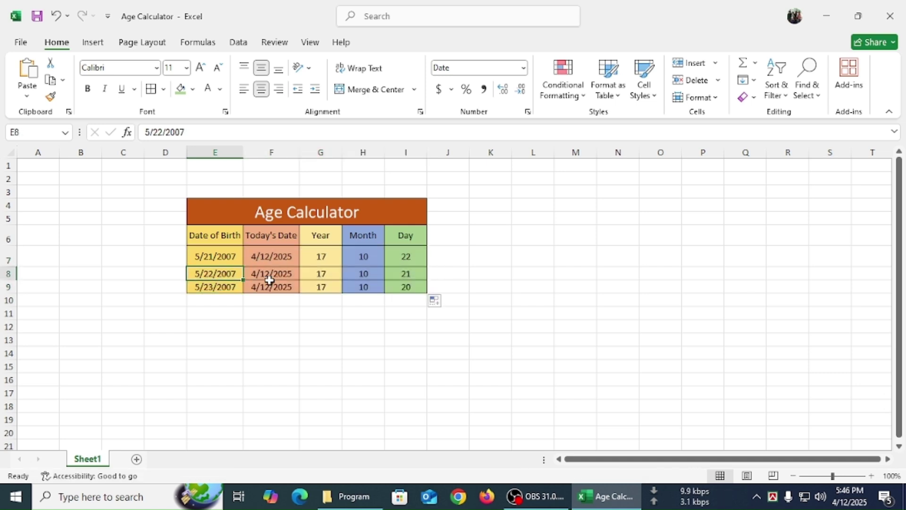
# Change the month and year of the date of birth in E8.
pyautogui.doubleClick(198, 274)
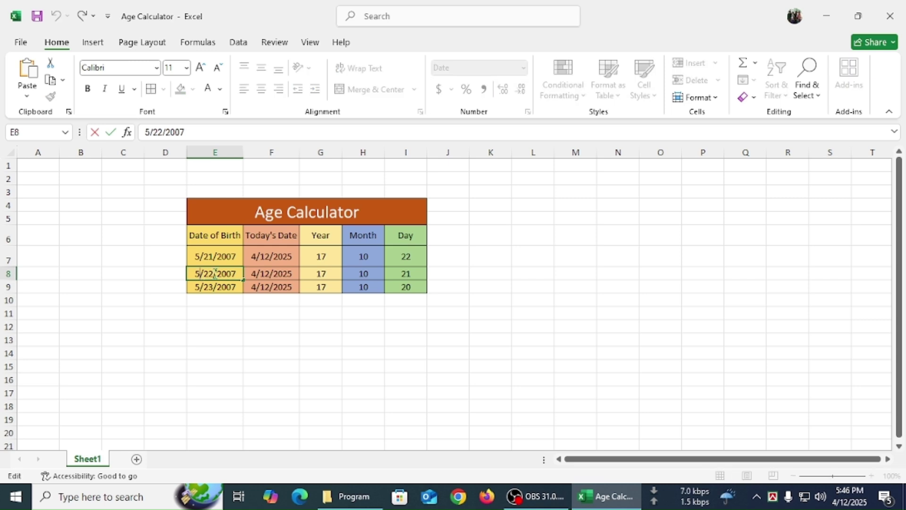
pyautogui.press('BackSpace')
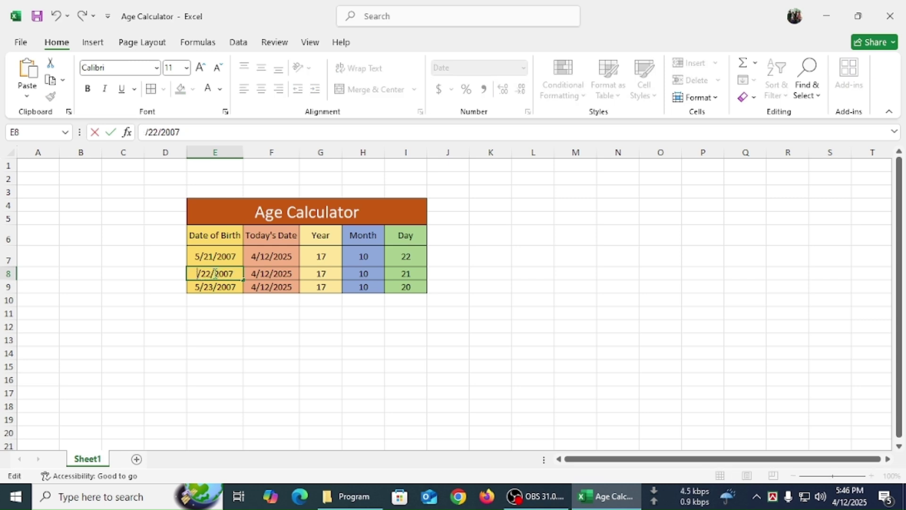
pyautogui.write('11')
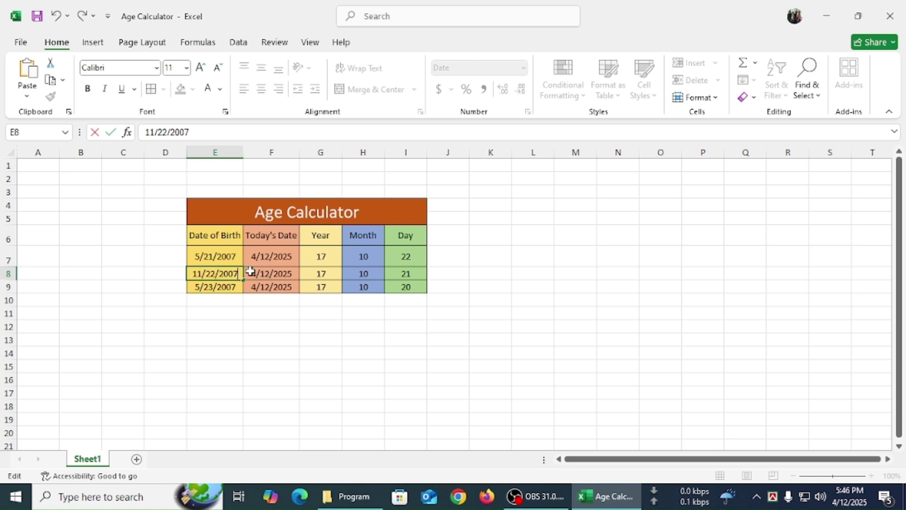
pyautogui.press('BackSpace')
pyautogui.write('0')
pyautogui.press('Return')
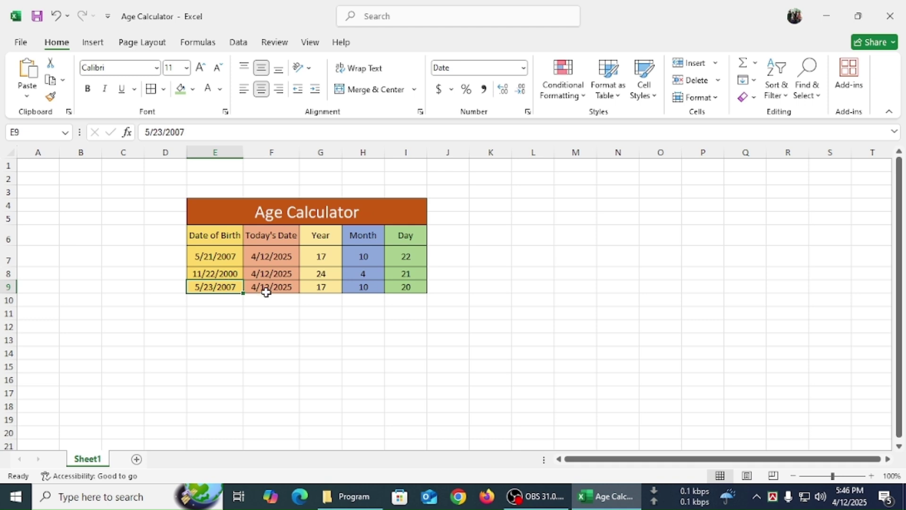
# Replace the month, day and year of the date of birth in E9 with another date of birth.
pyautogui.doubleClick(207, 290)
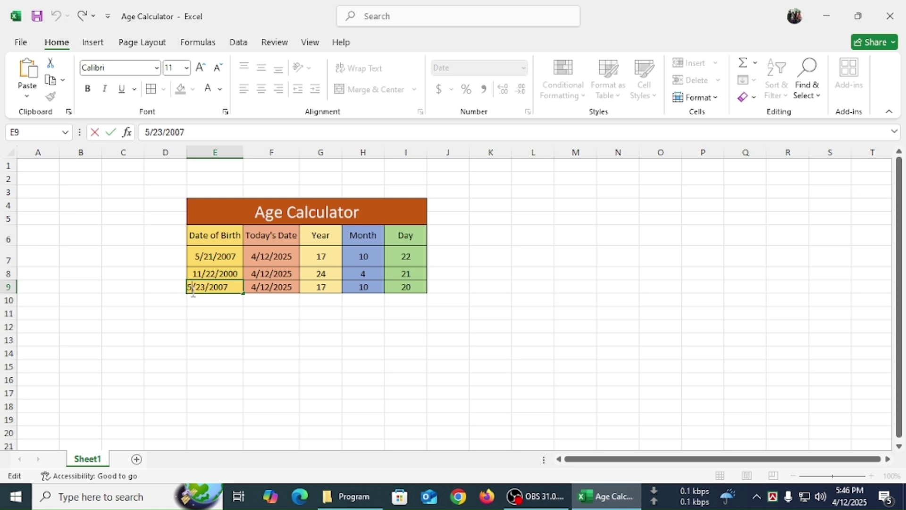
pyautogui.press('BackSpace')
pyautogui.write('7')
pyautogui.click(205, 287)
pyautogui.press('BackSpace')
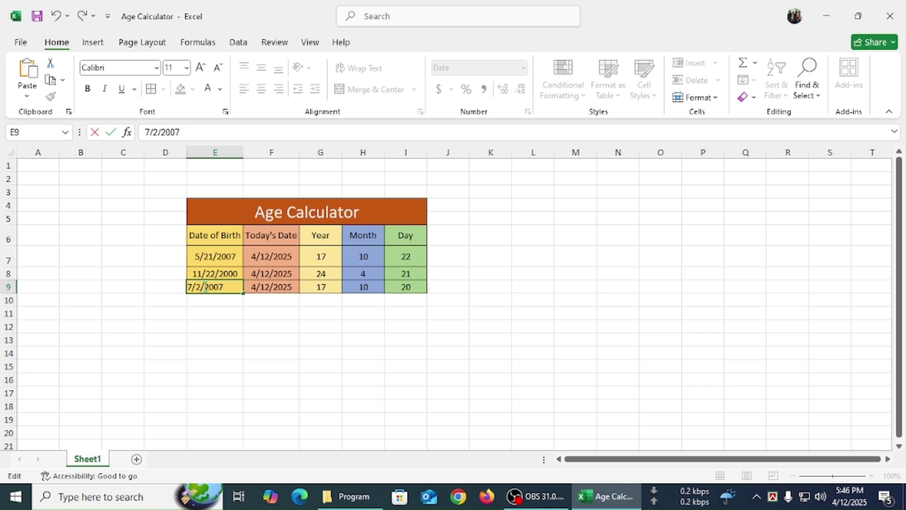
pyautogui.write('6')
pyautogui.click(232, 287)
pyautogui.press('BackSpace')
pyautogui.press('BackSpace')
pyautogui.press('BackSpace')
pyautogui.press('BackSpace')
pyautogui.write('1995')
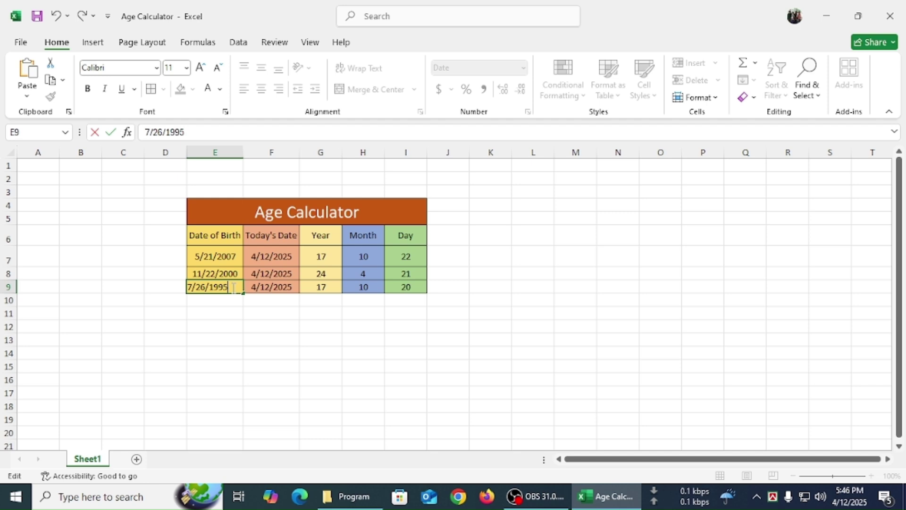
pyautogui.press('Return')
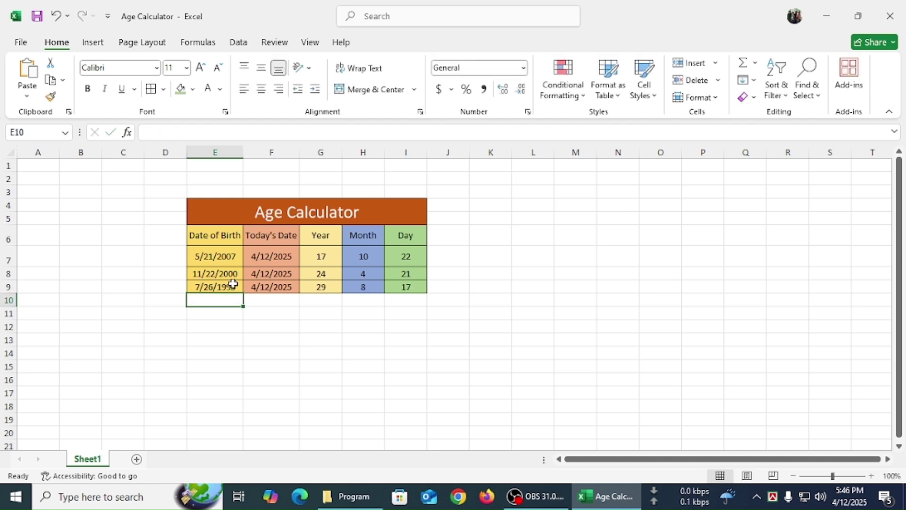
# Save the Age Calculator workbook.
pyautogui.click(451, 283)
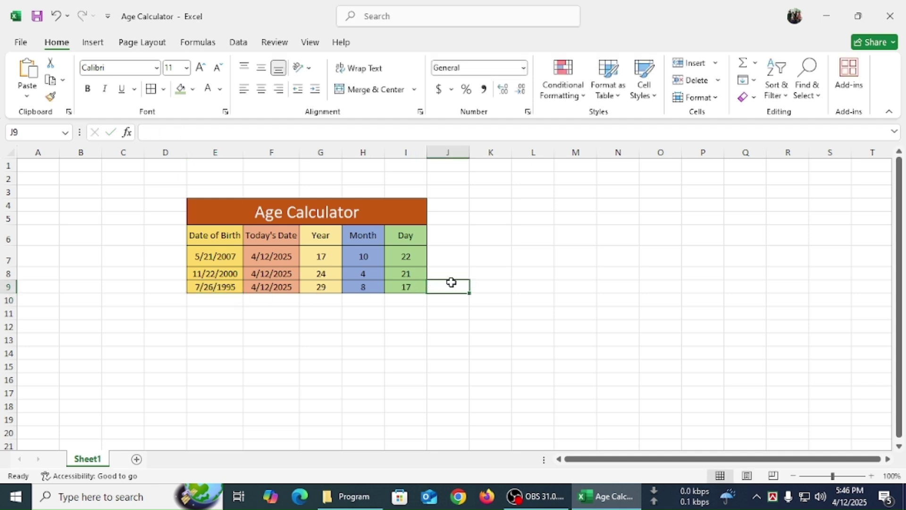
pyautogui.click(39, 16)
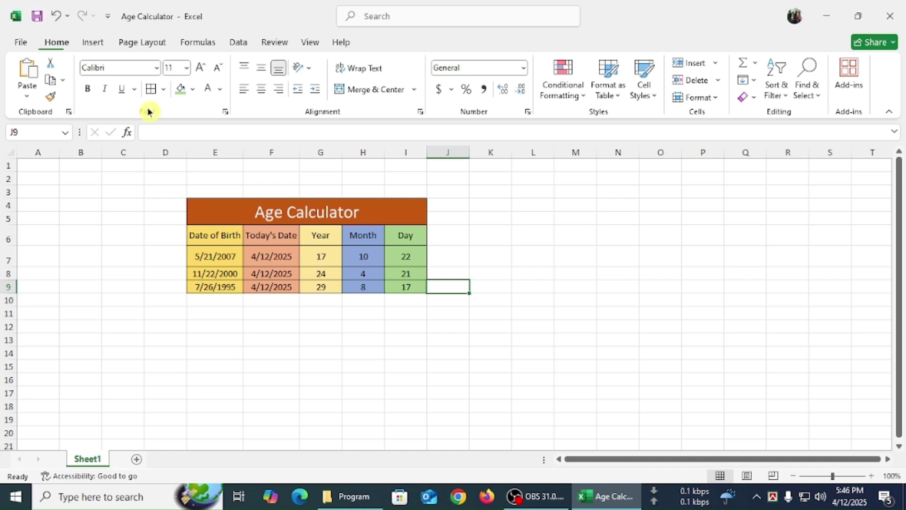